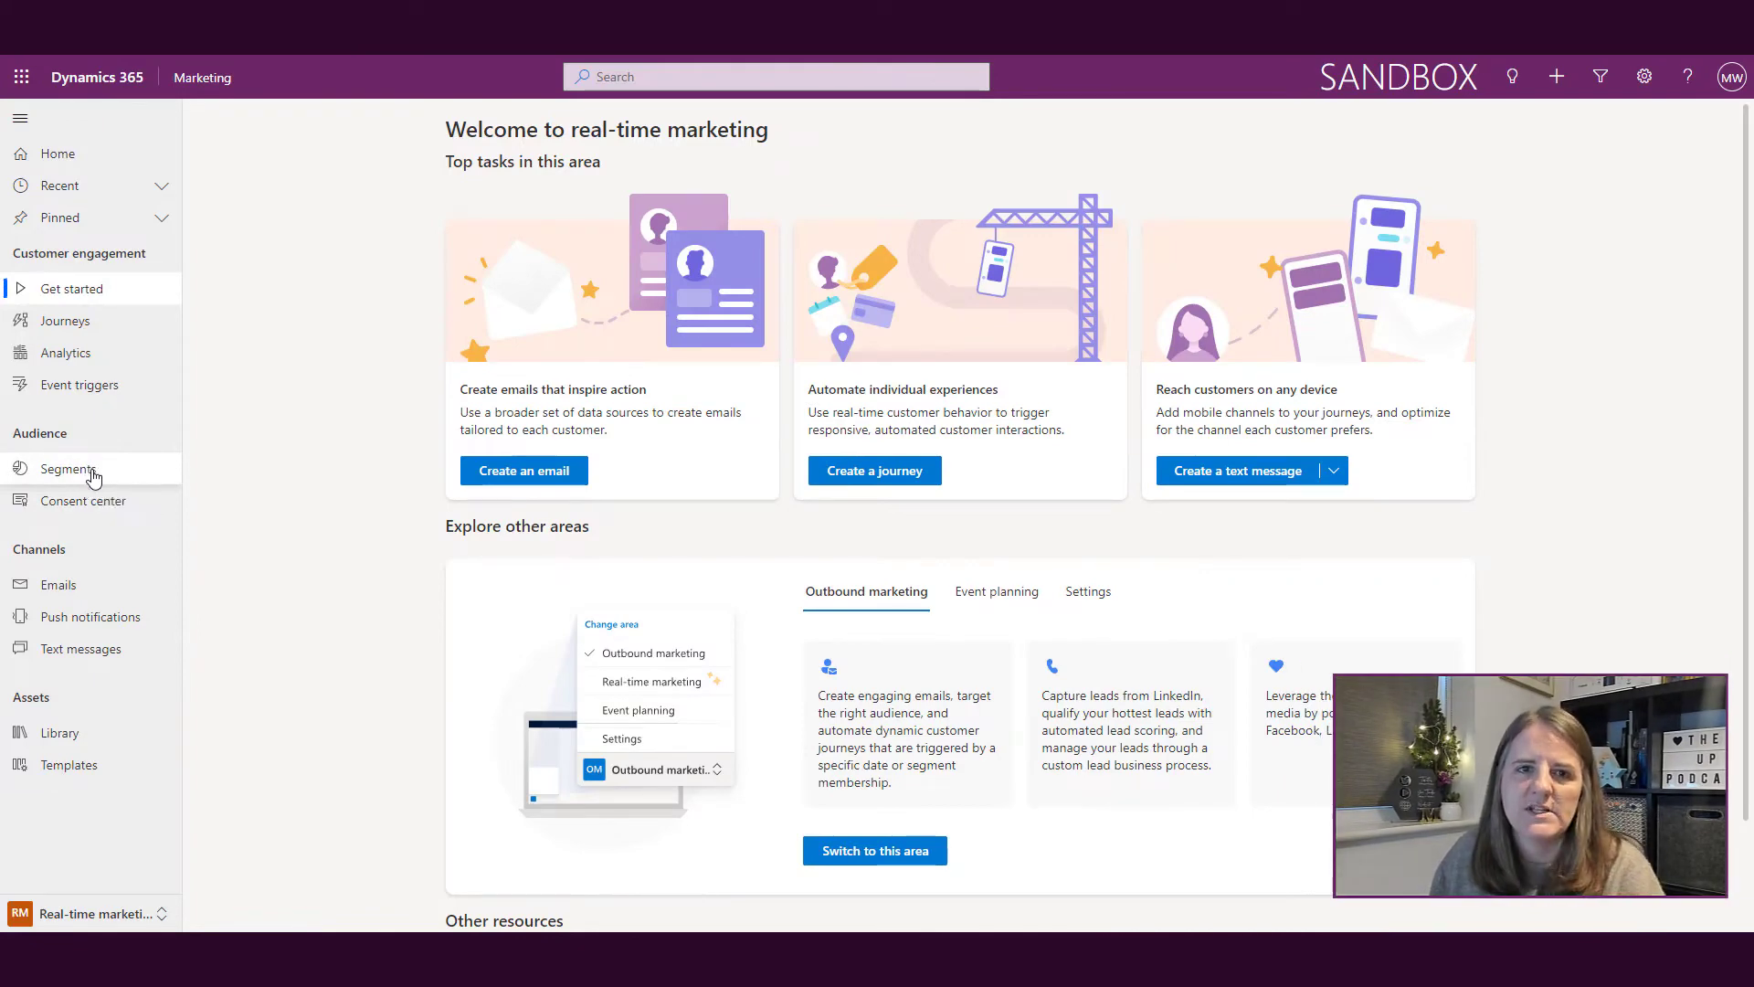
Step: From the Segments list, create a new dynamic marketing segment and pick the 'Received an email' template
{"action": "left_click", "coordinate": [88, 481]}
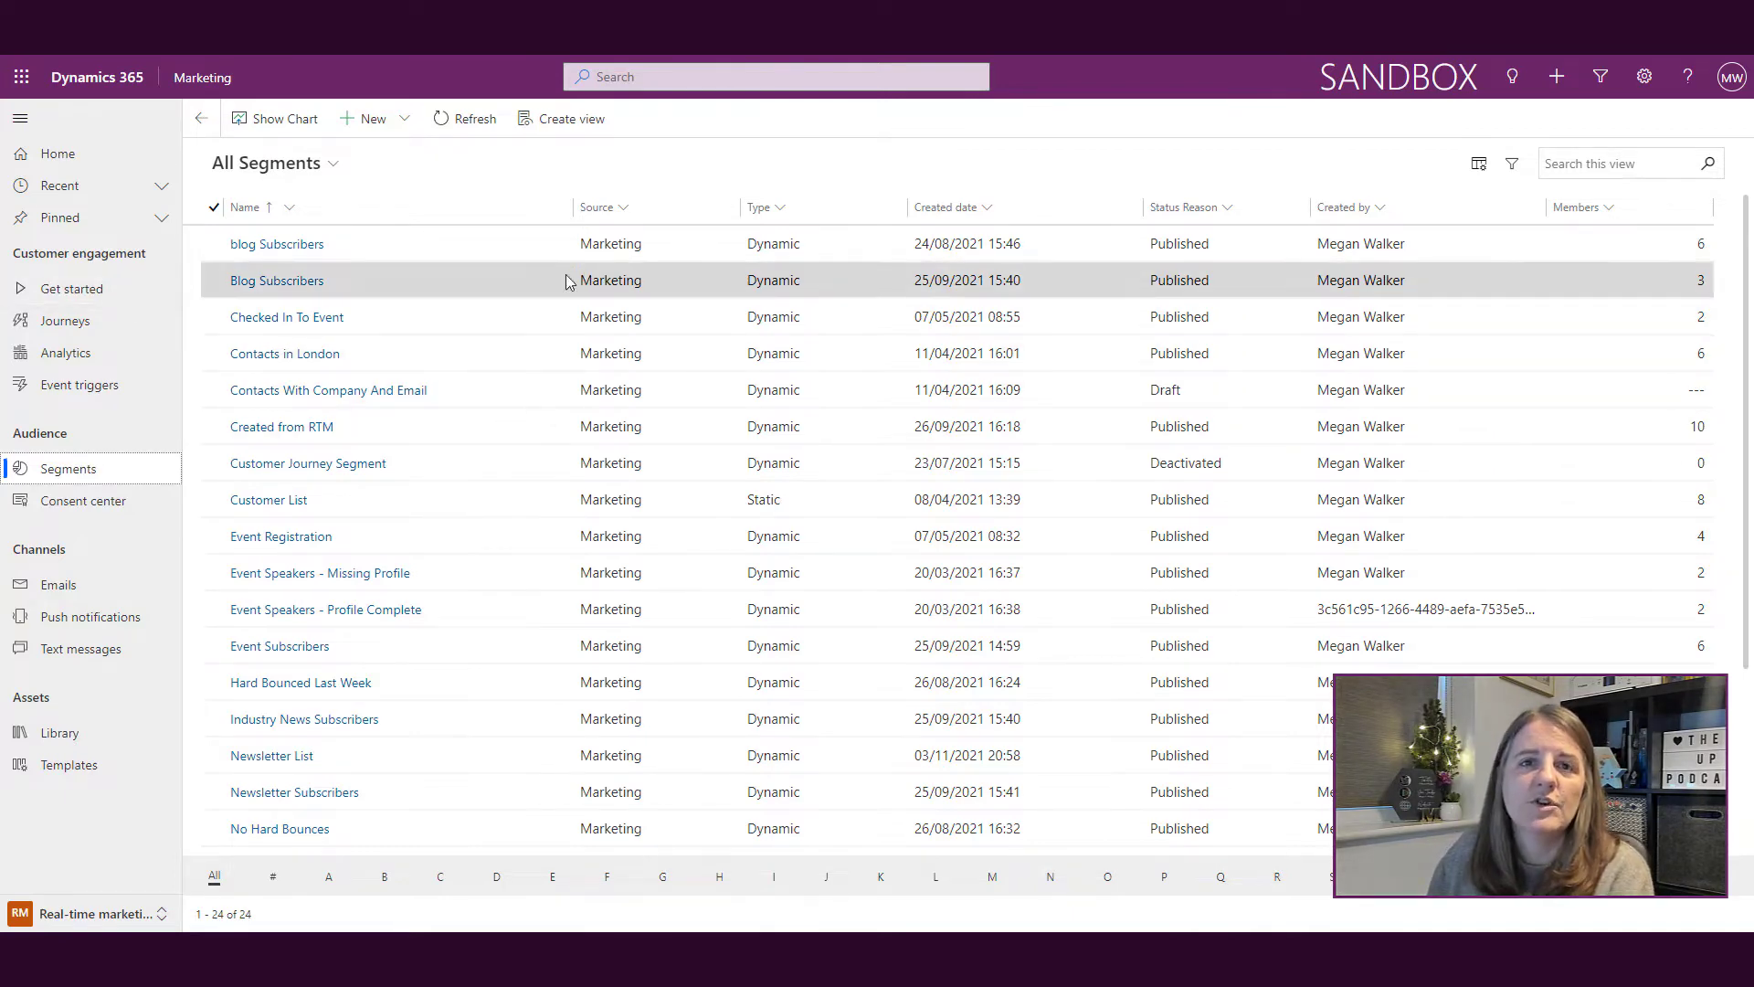
{"action": "left_click", "coordinate": [373, 119]}
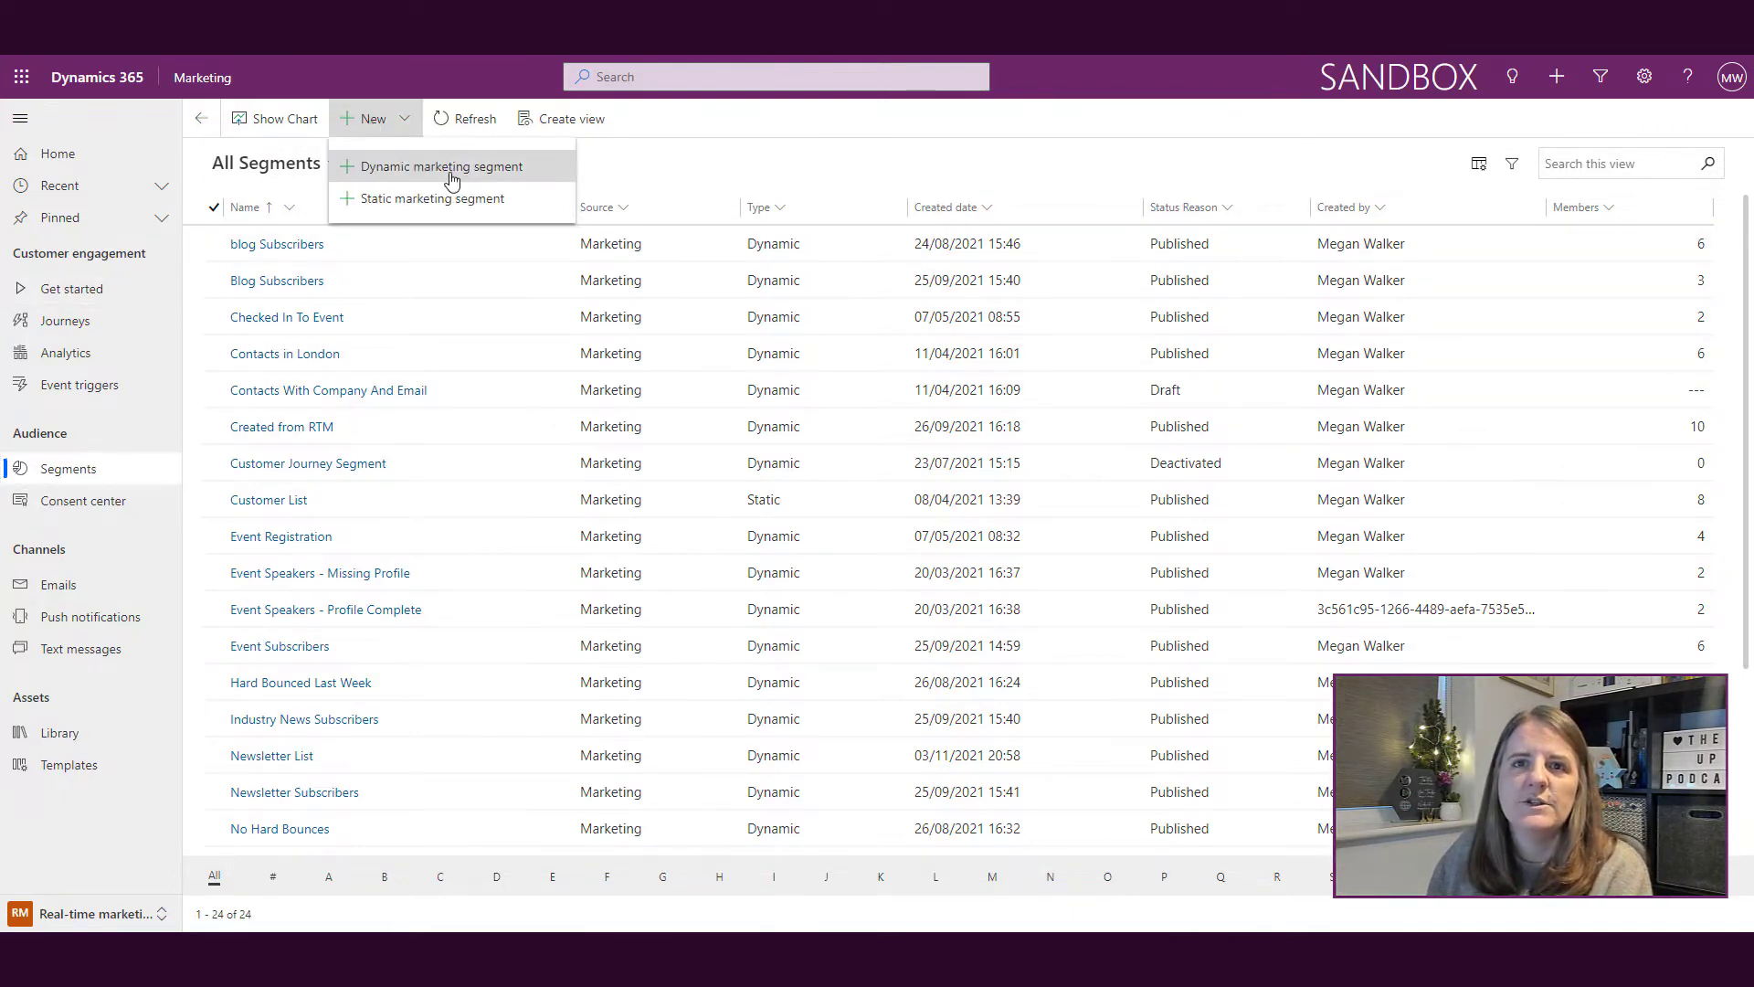
{"action": "left_click", "coordinate": [419, 166]}
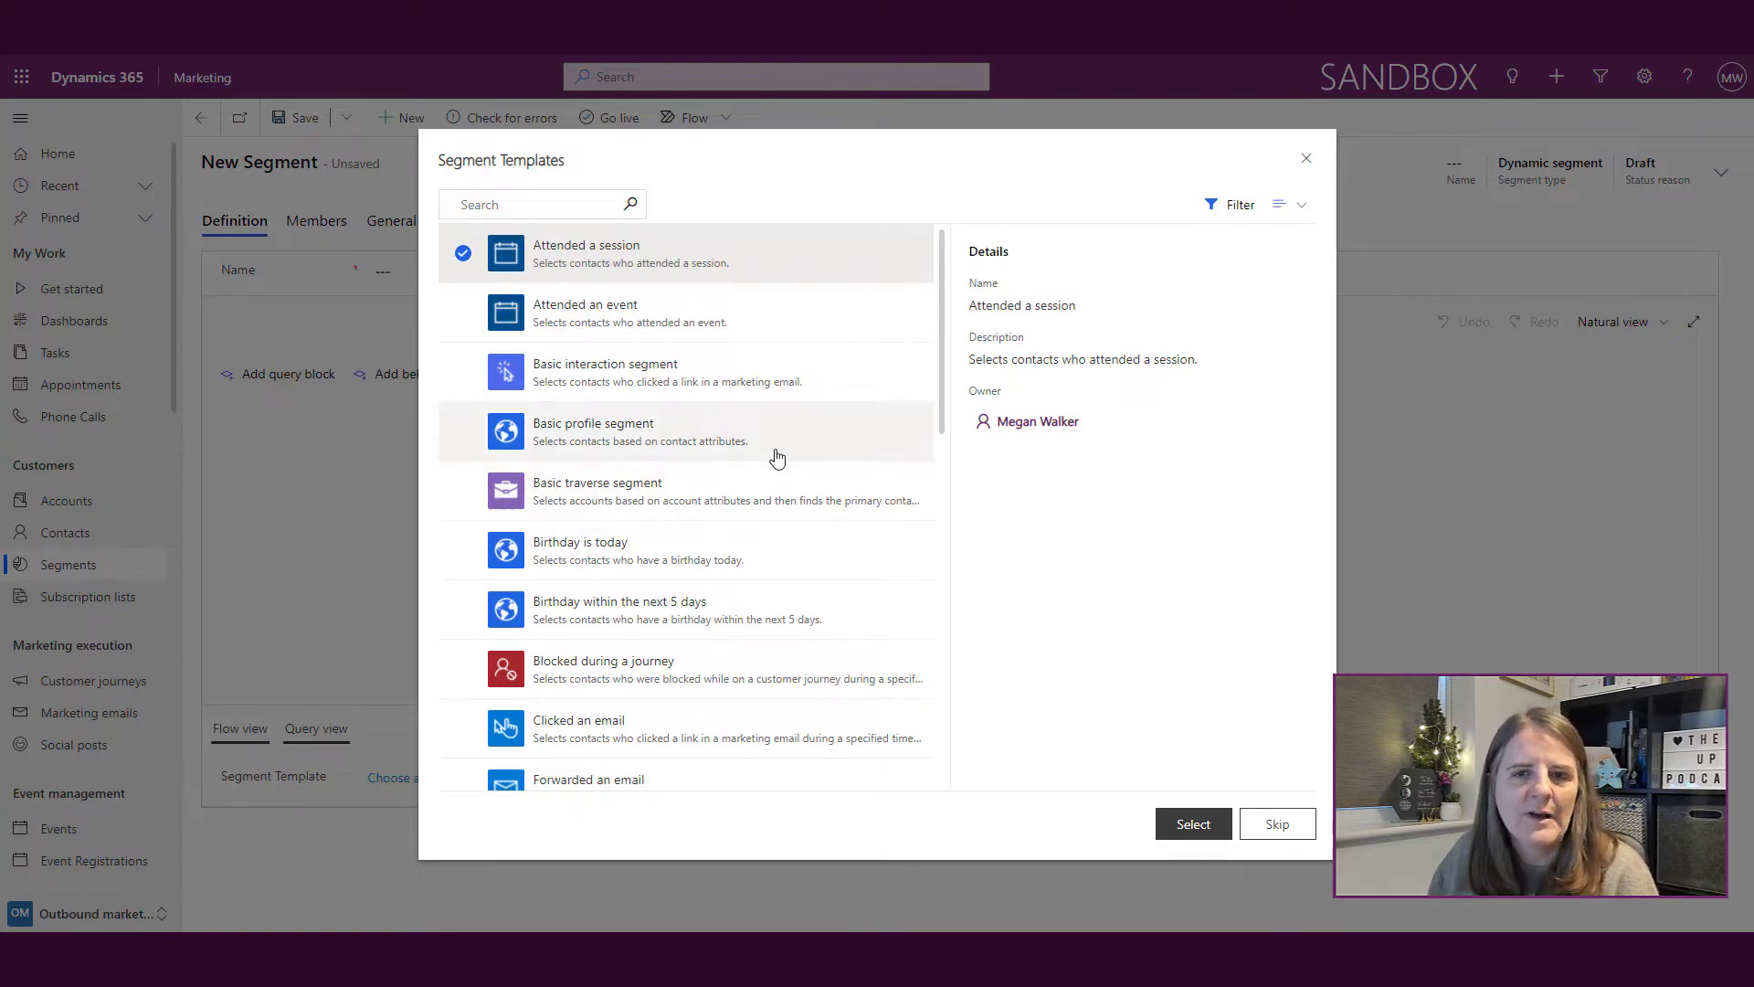
{"action": "scroll", "coordinate": [792, 435], "scroll_direction": "down", "scroll_amount": 10}
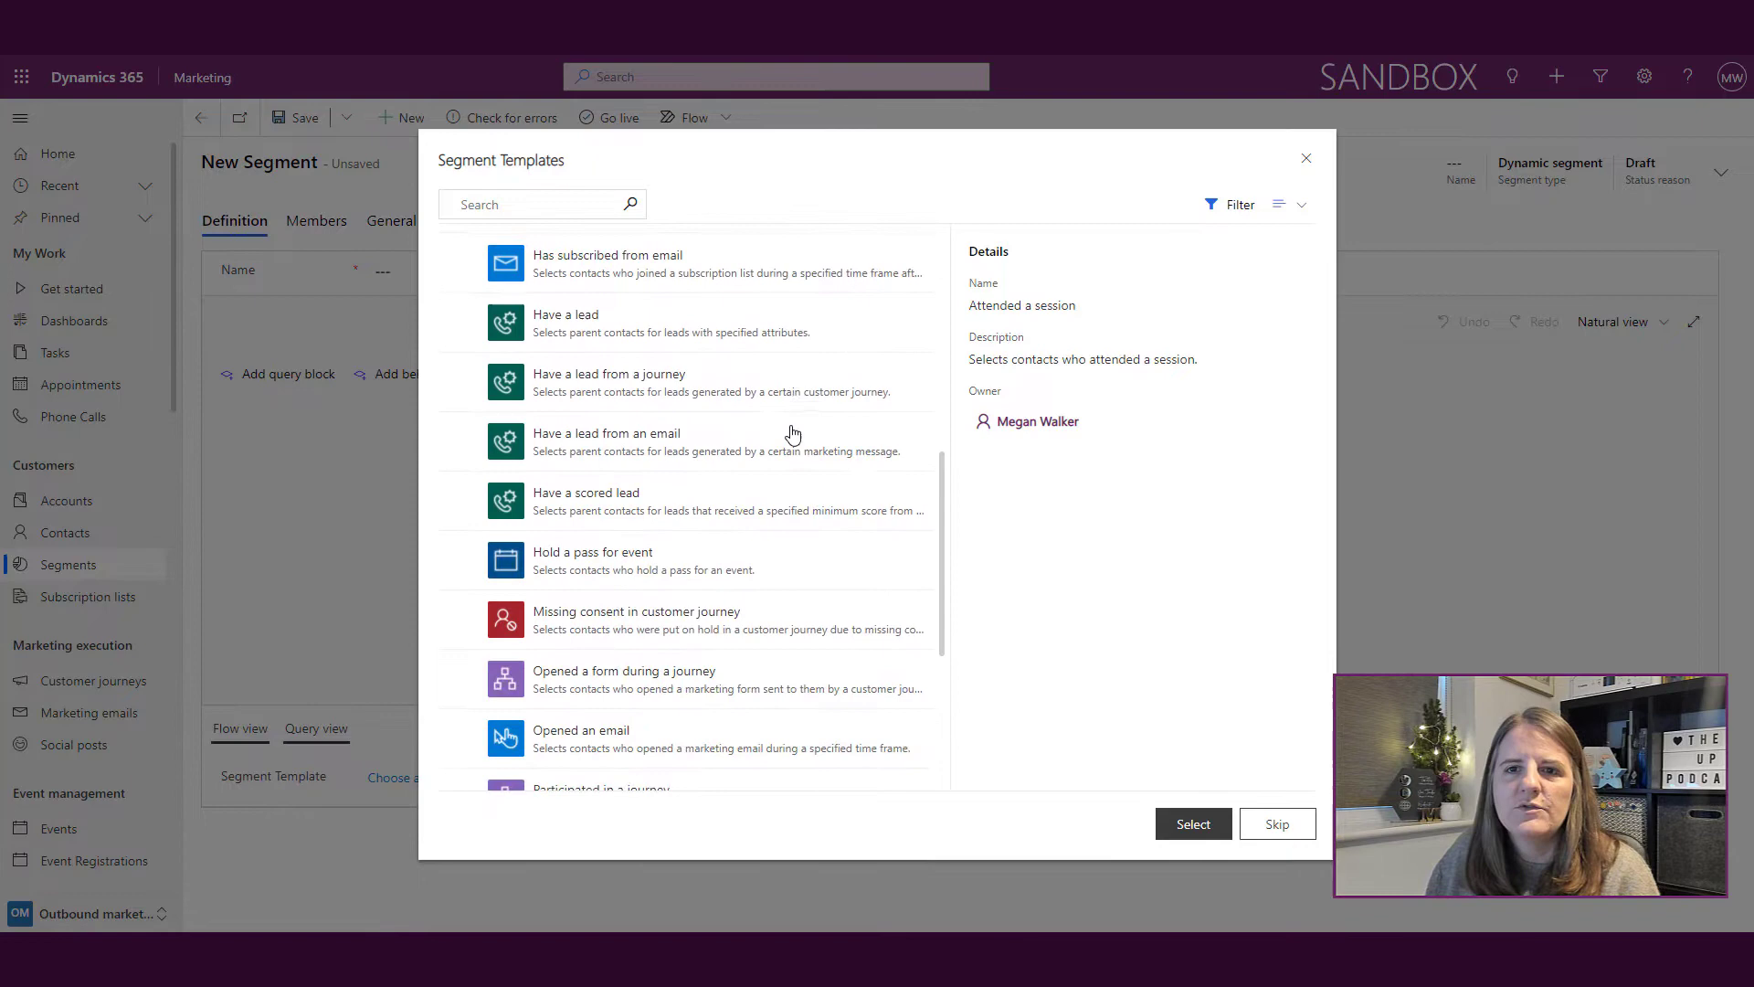
{"action": "scroll", "coordinate": [786, 434], "scroll_direction": "down", "scroll_amount": 1}
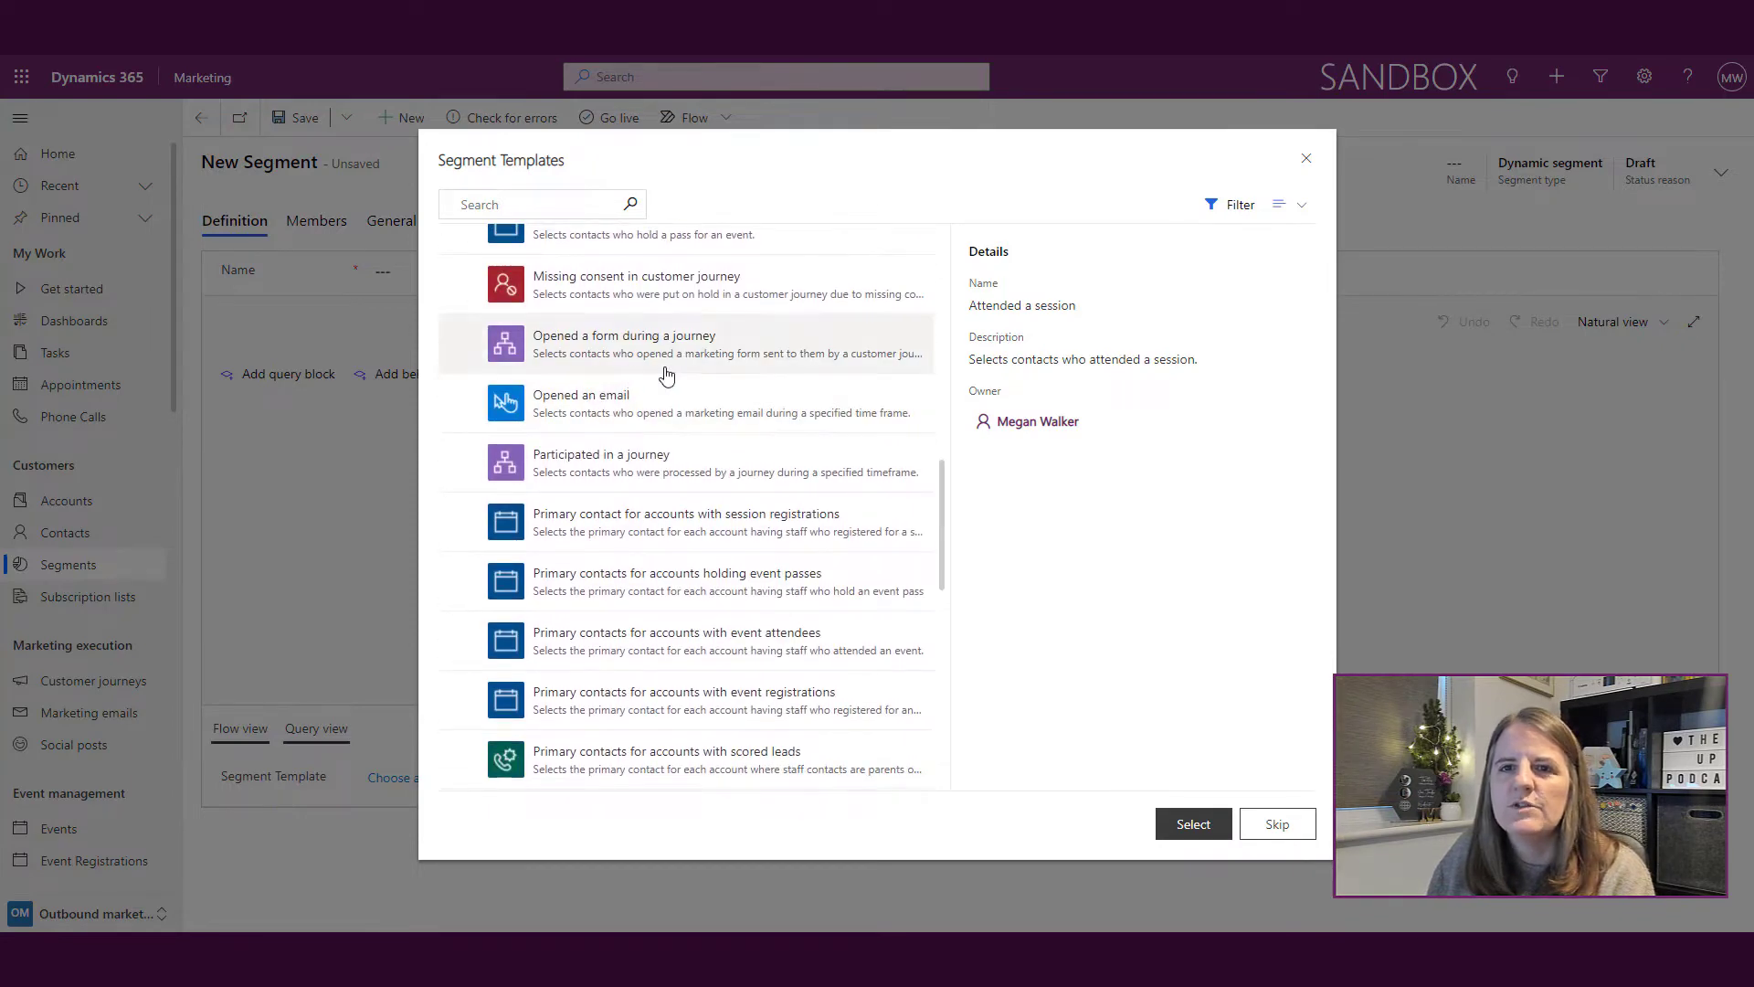
{"action": "scroll", "coordinate": [766, 436], "scroll_direction": "down", "scroll_amount": 3}
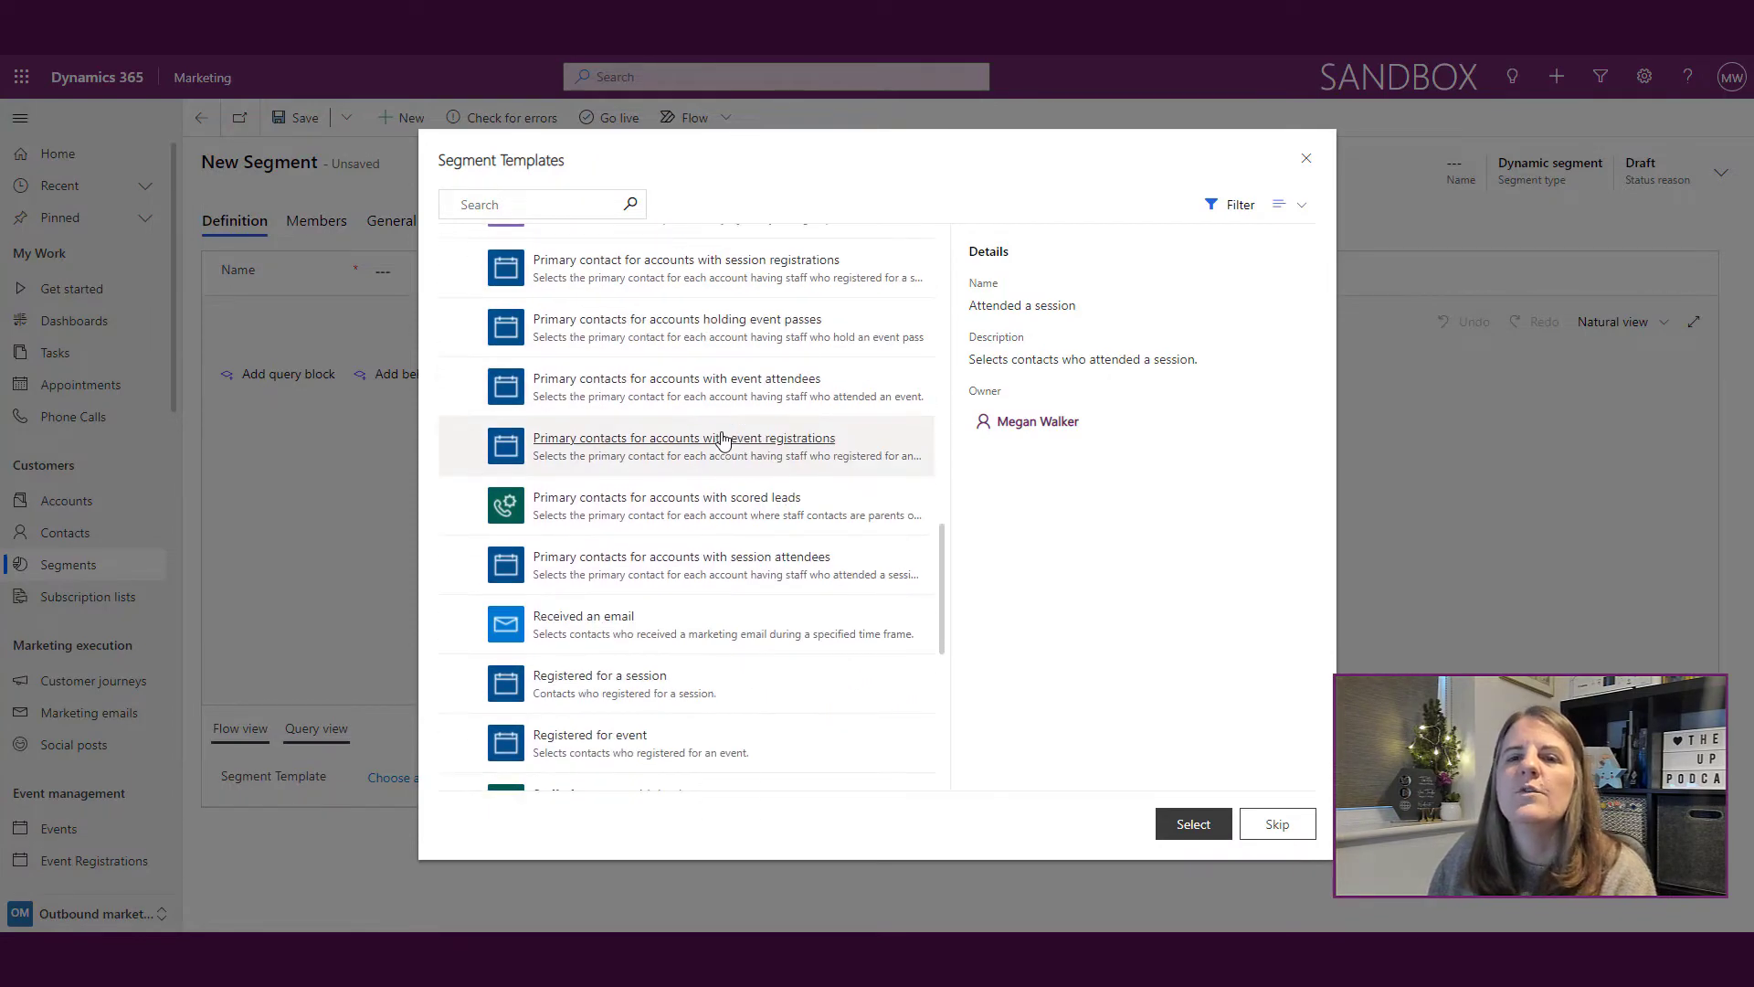
{"action": "left_click", "coordinate": [685, 635]}
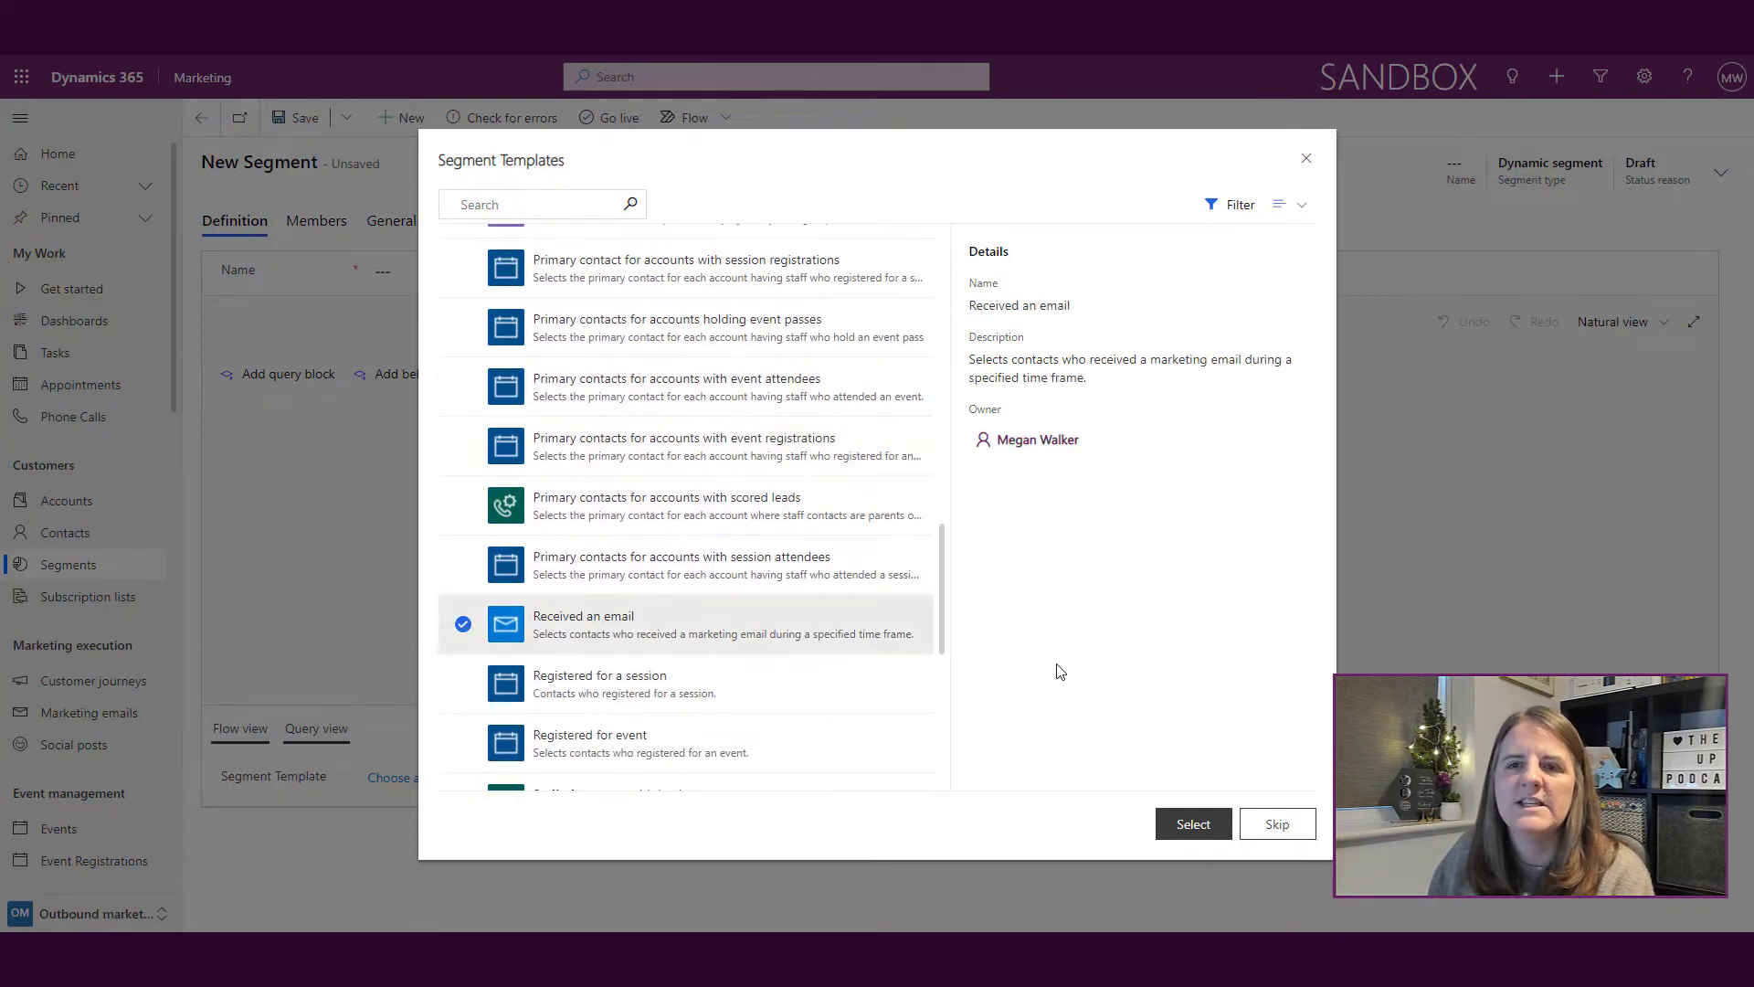
Step: Apply the chosen template and name the segment 'Email Delivered Segment'
{"action": "left_click", "coordinate": [1192, 824]}
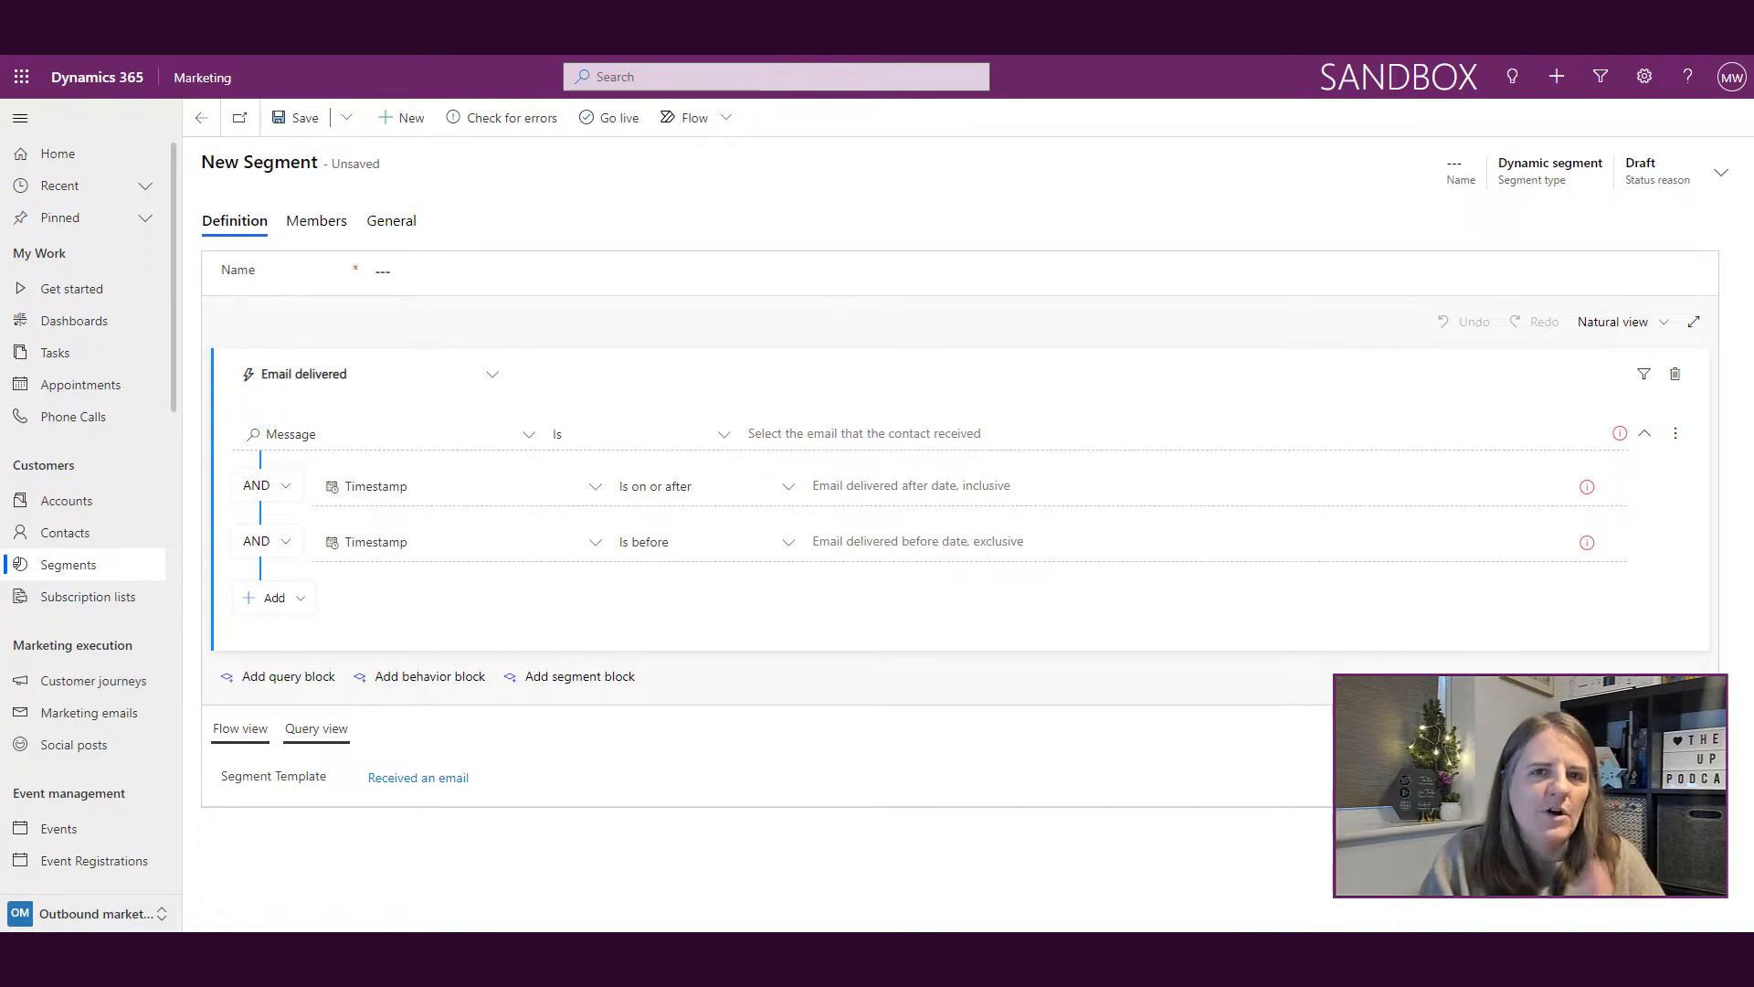
{"action": "left_click", "coordinate": [436, 280]}
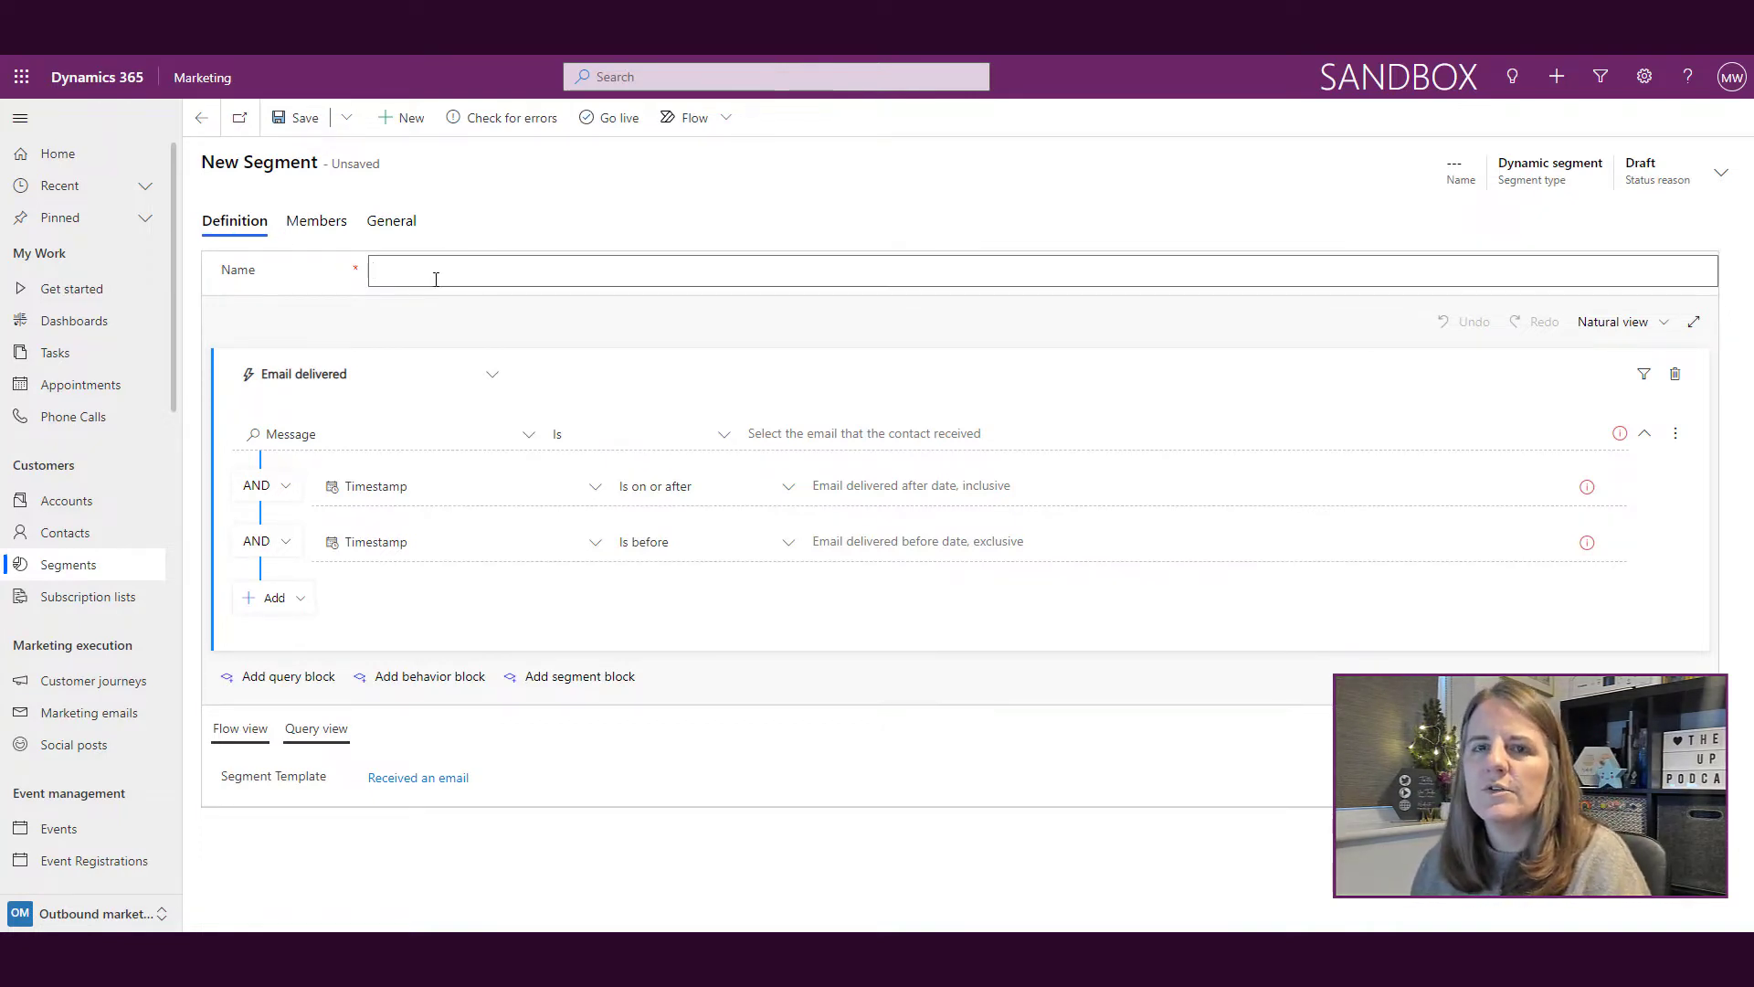
{"action": "type", "text": "Email"}
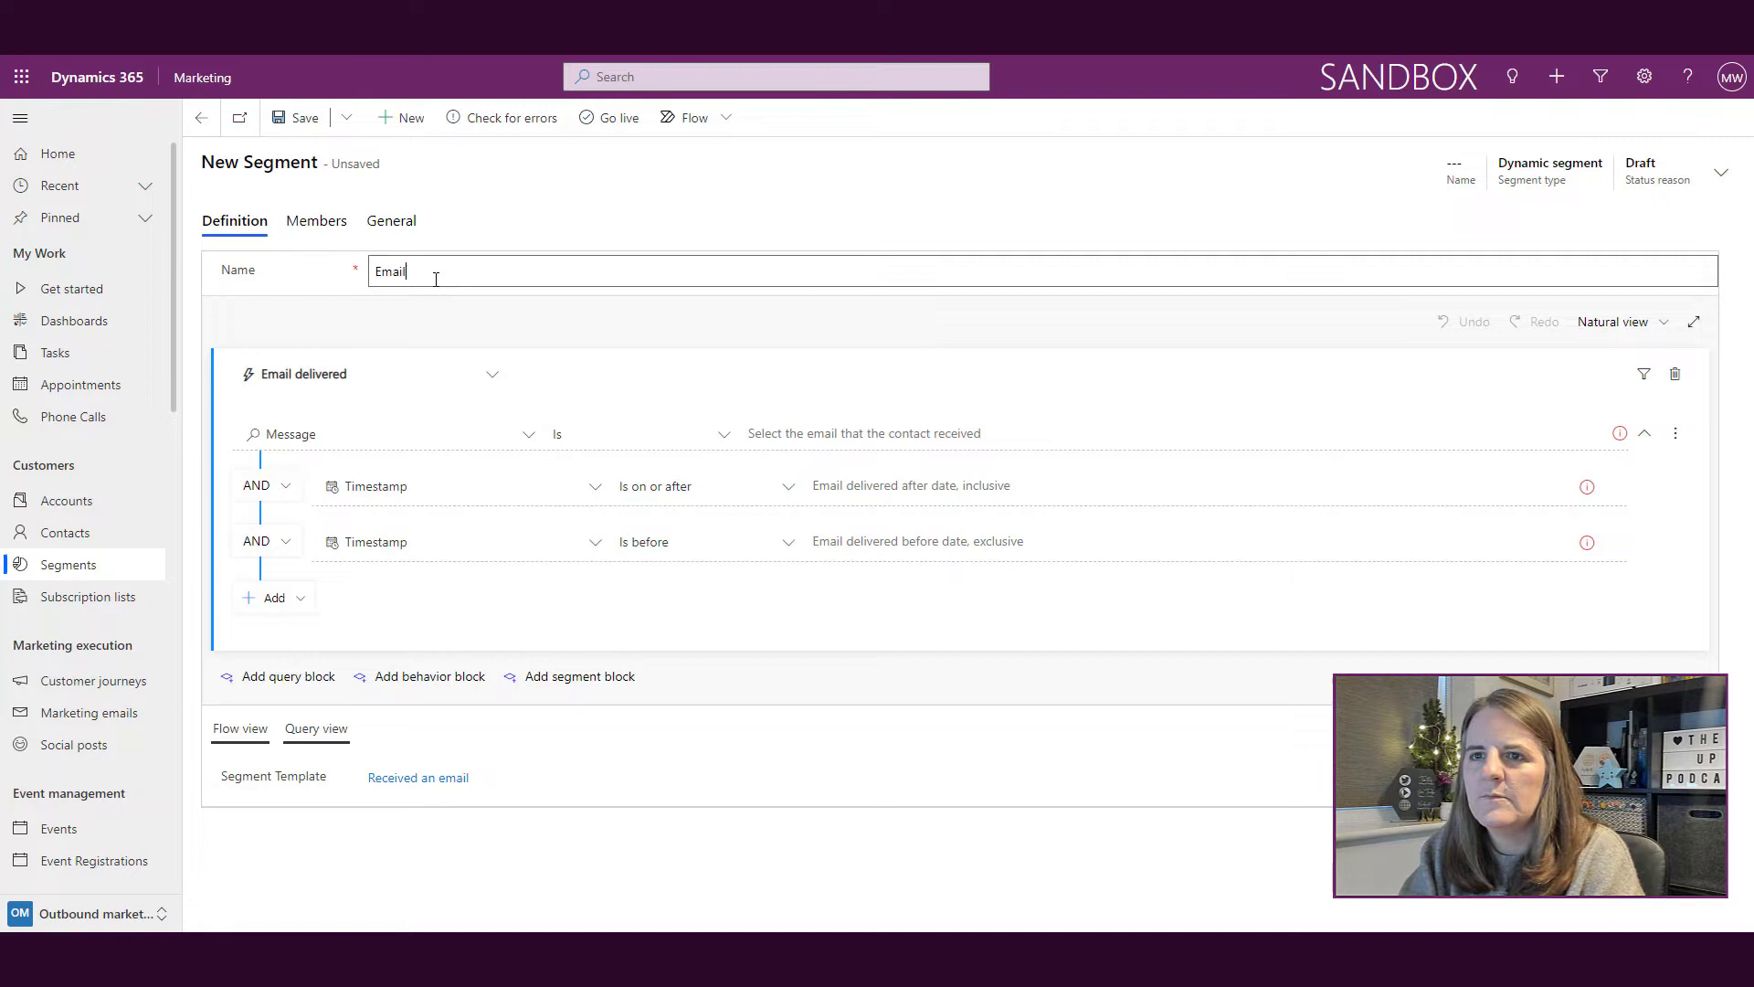
{"action": "type", "text": " Delivered"}
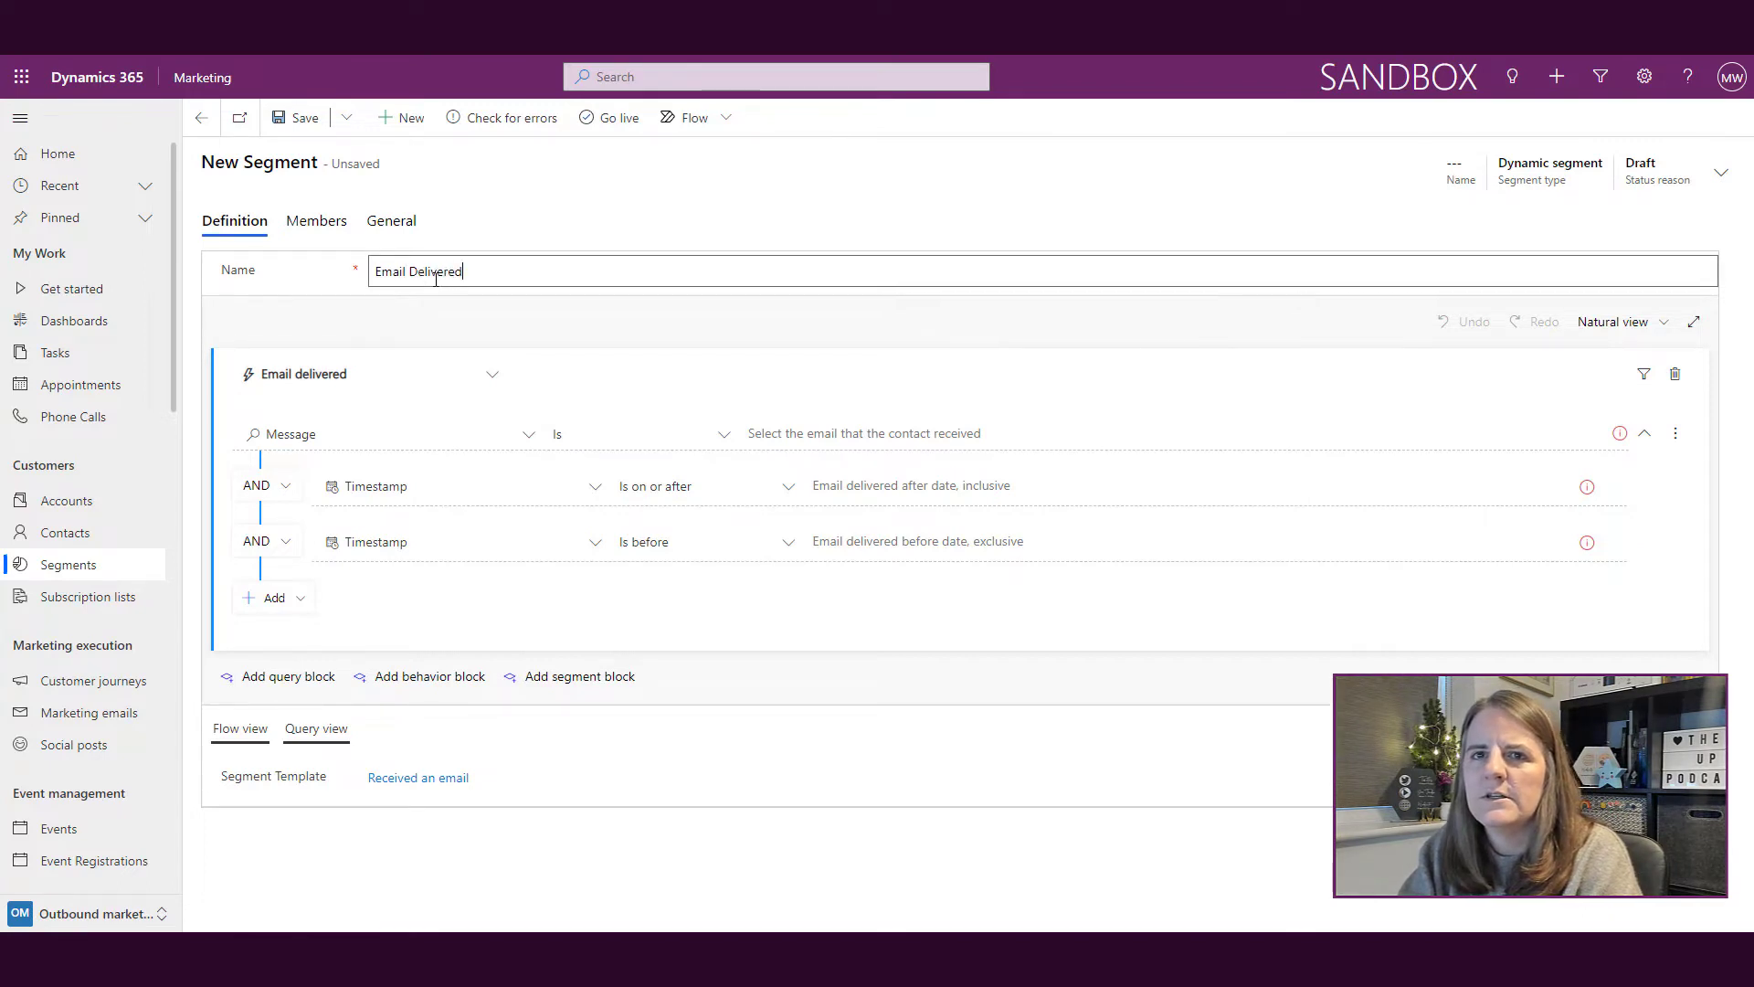
{"action": "type", "text": " Segment"}
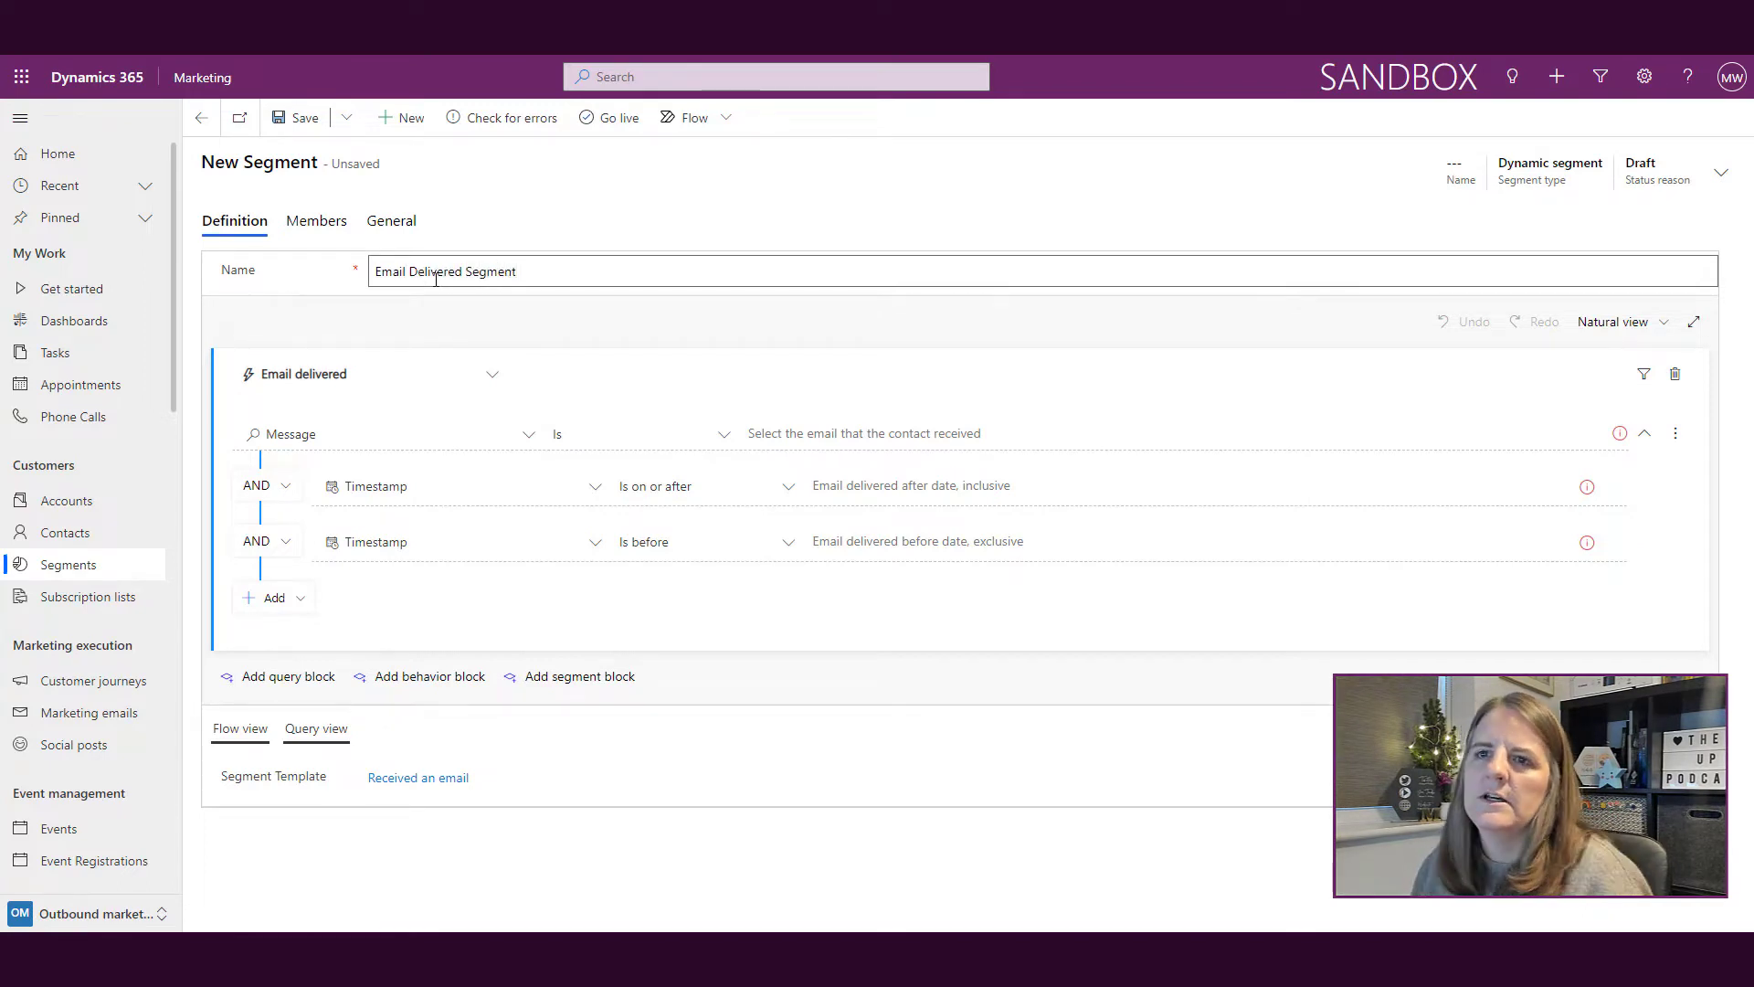
Step: Set the delivered email to A/B Testing with both timestamp dates 23/11/2021
{"action": "left_click", "coordinate": [1015, 433]}
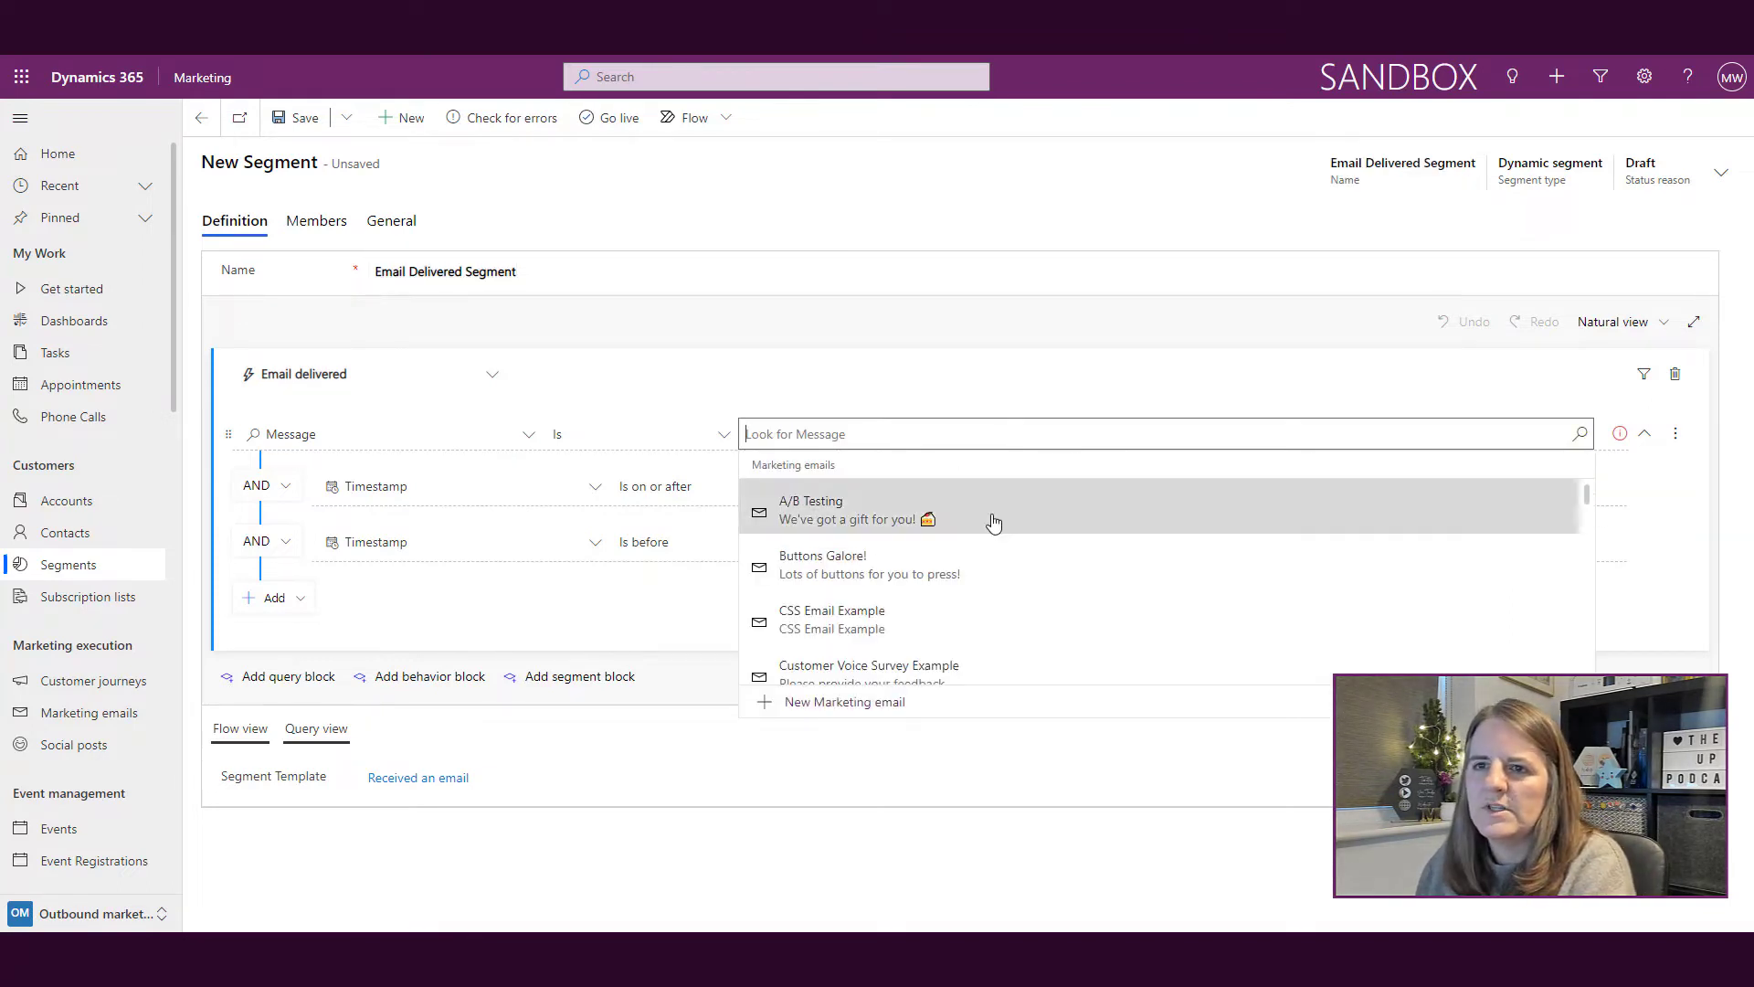
{"action": "left_click", "coordinate": [994, 522]}
{"action": "left_click", "coordinate": [920, 485]}
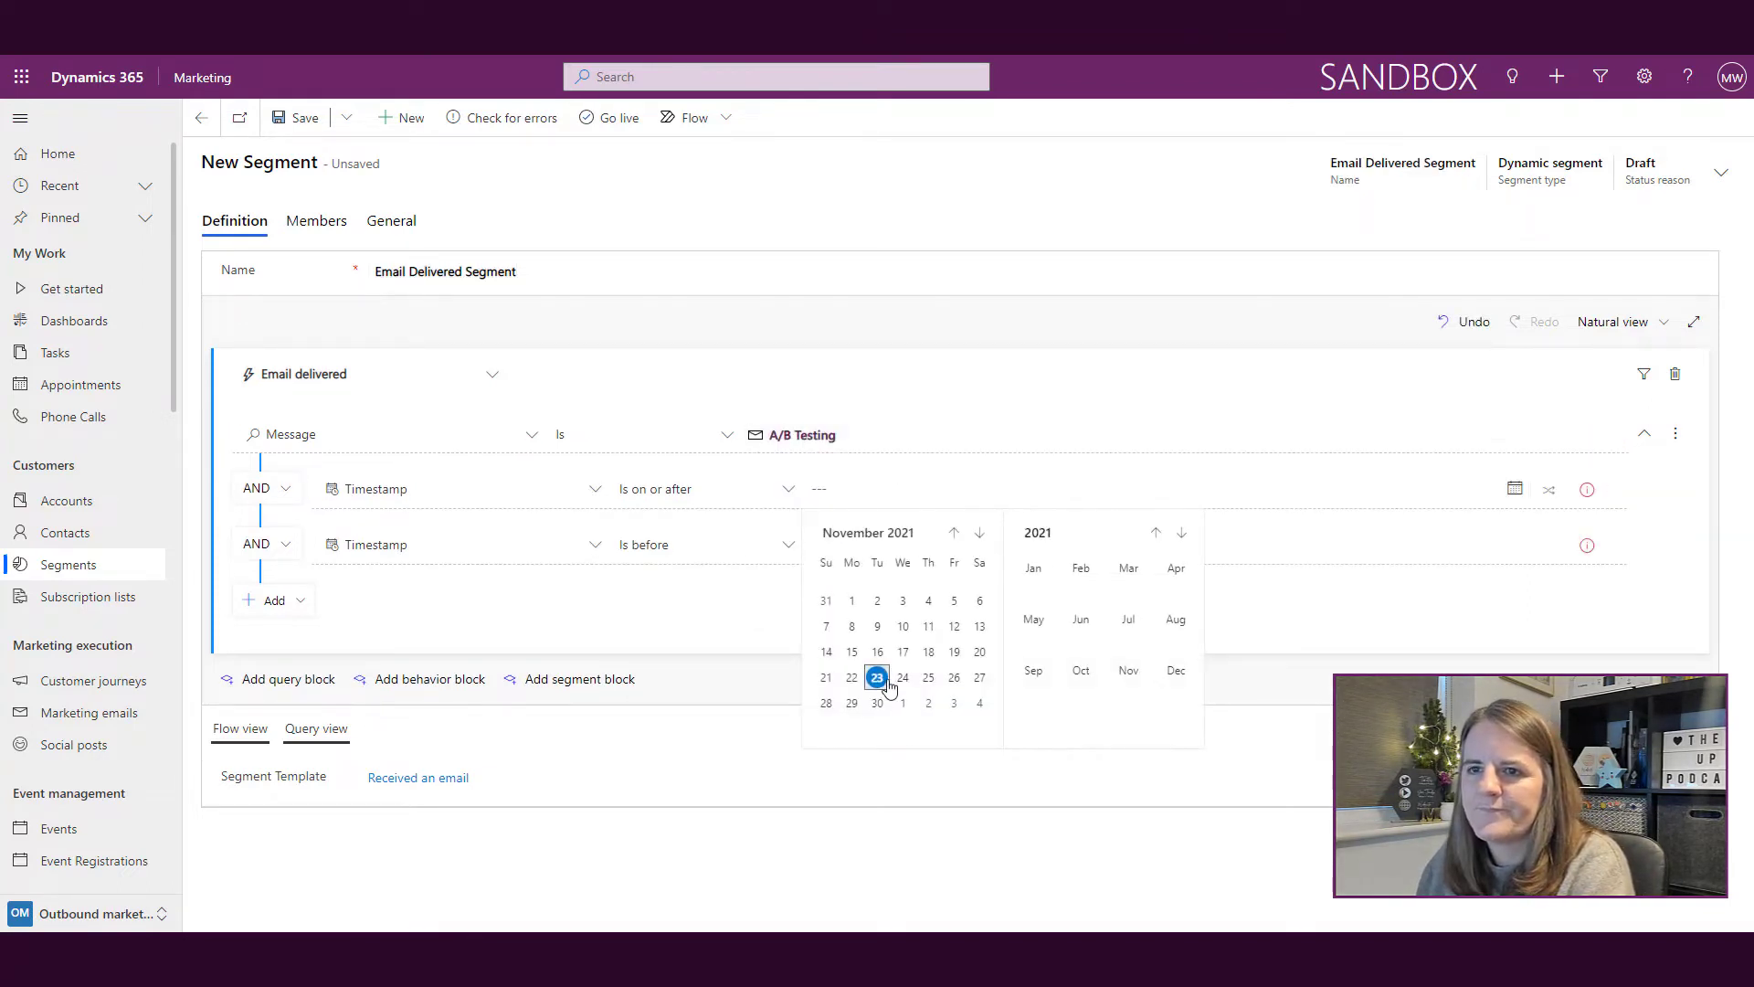
{"action": "left_click", "coordinate": [889, 683]}
{"action": "left_click", "coordinate": [1206, 546]}
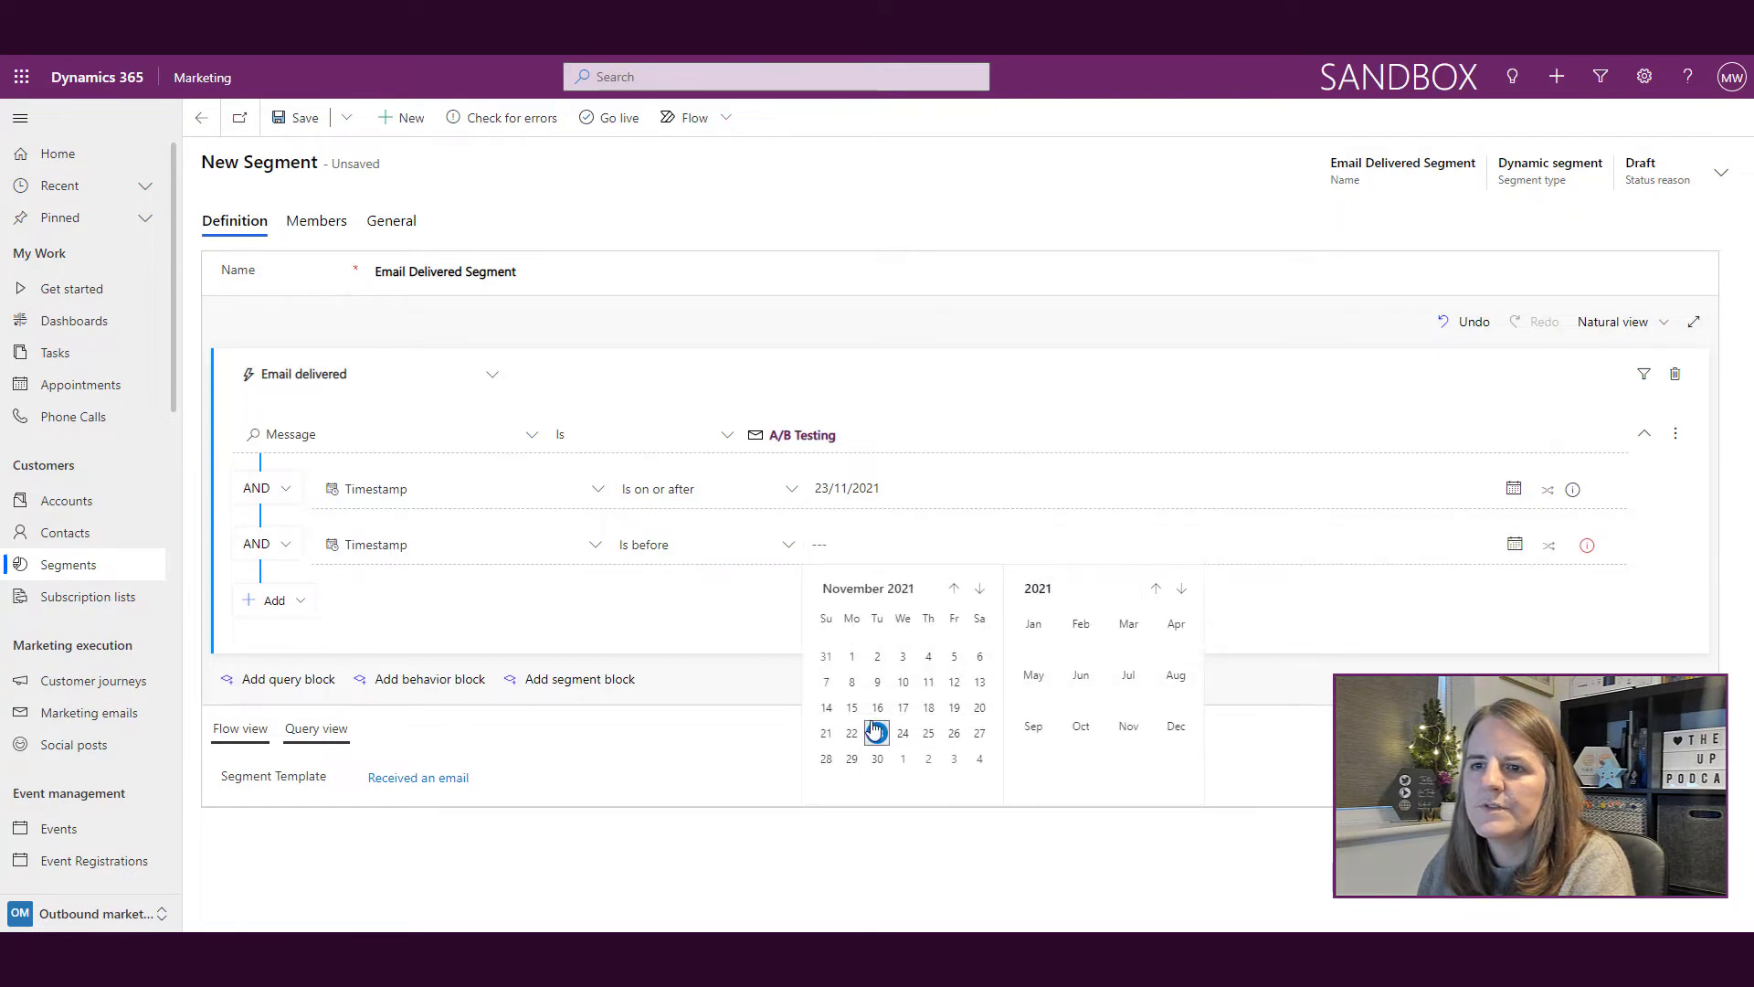
{"action": "left_click", "coordinate": [875, 731]}
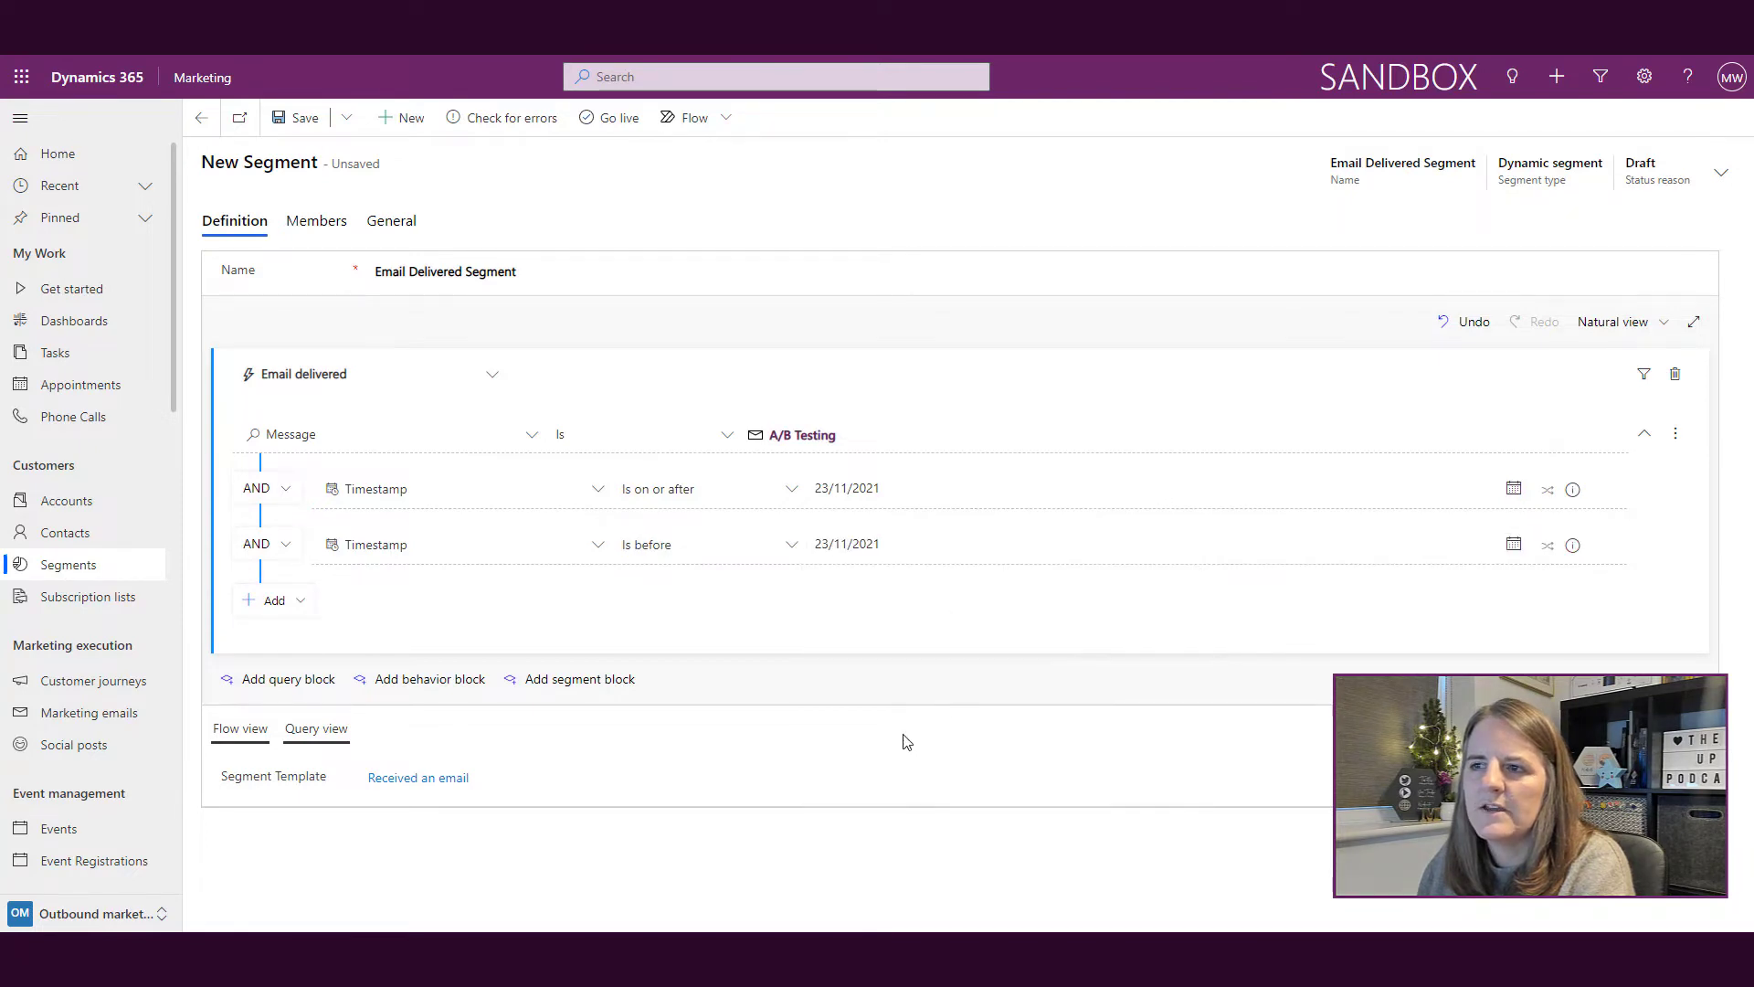
Step: Save the Email Delivered Segment, check it for errors, publish it live, and return to Segments
{"action": "left_click", "coordinate": [283, 128]}
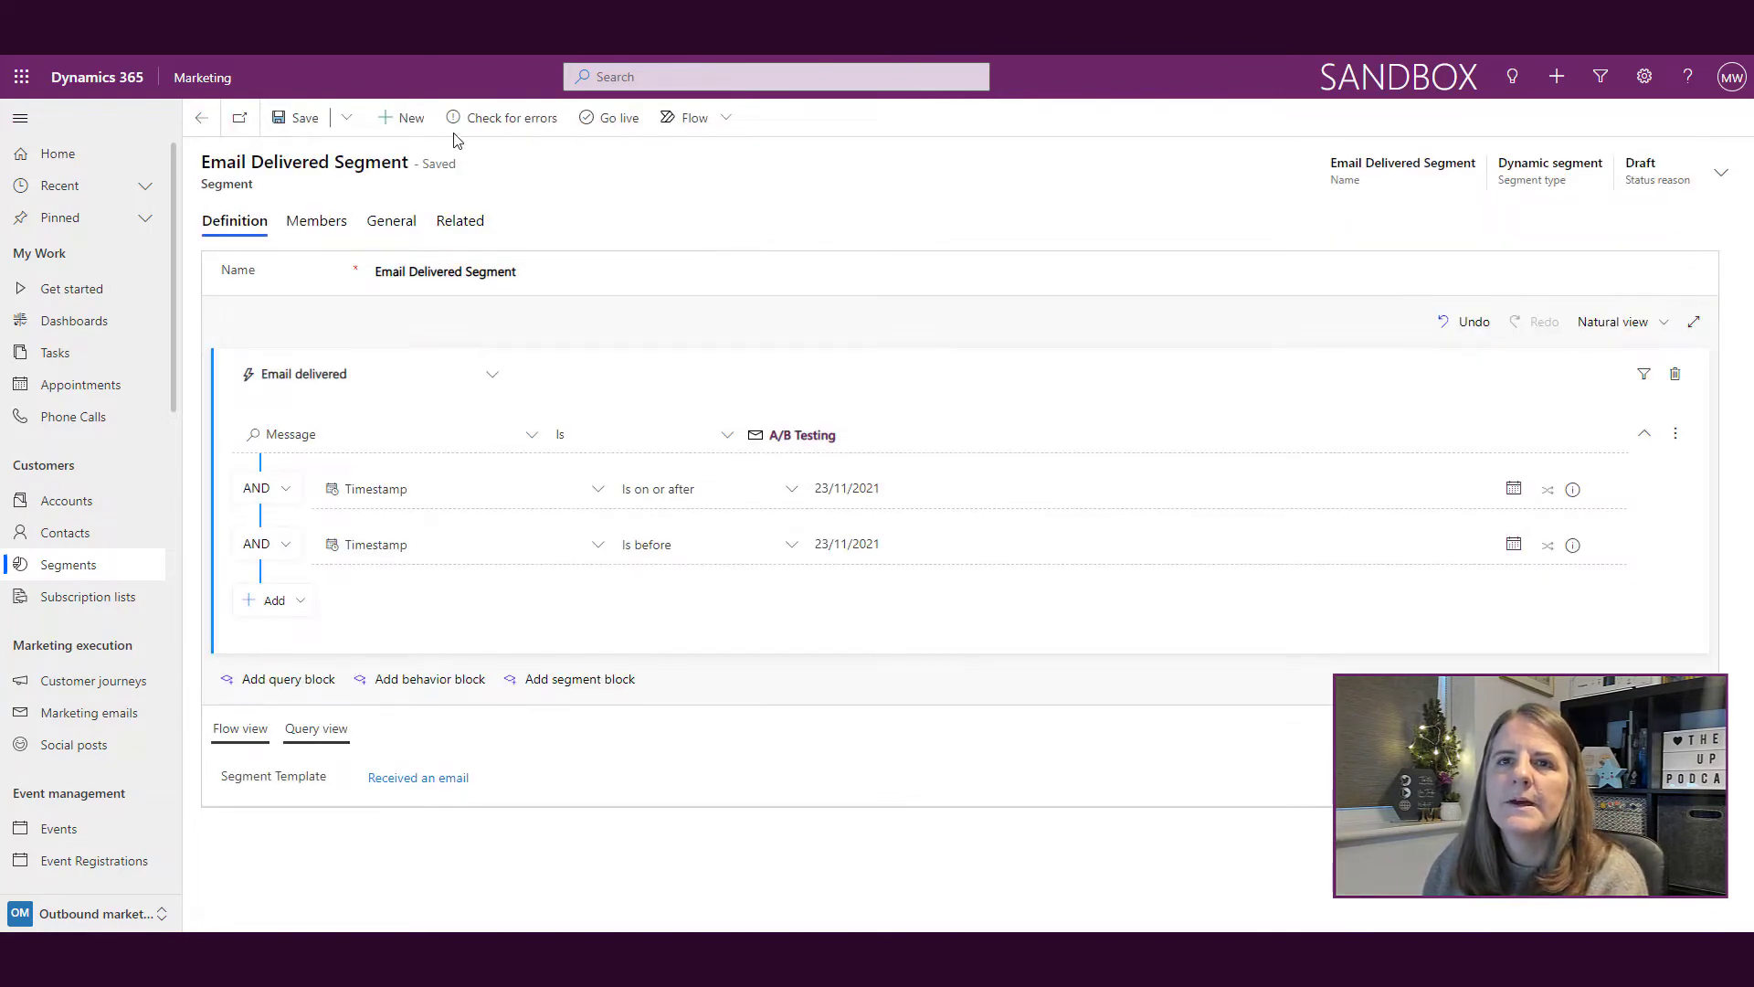
{"action": "left_click", "coordinate": [493, 119]}
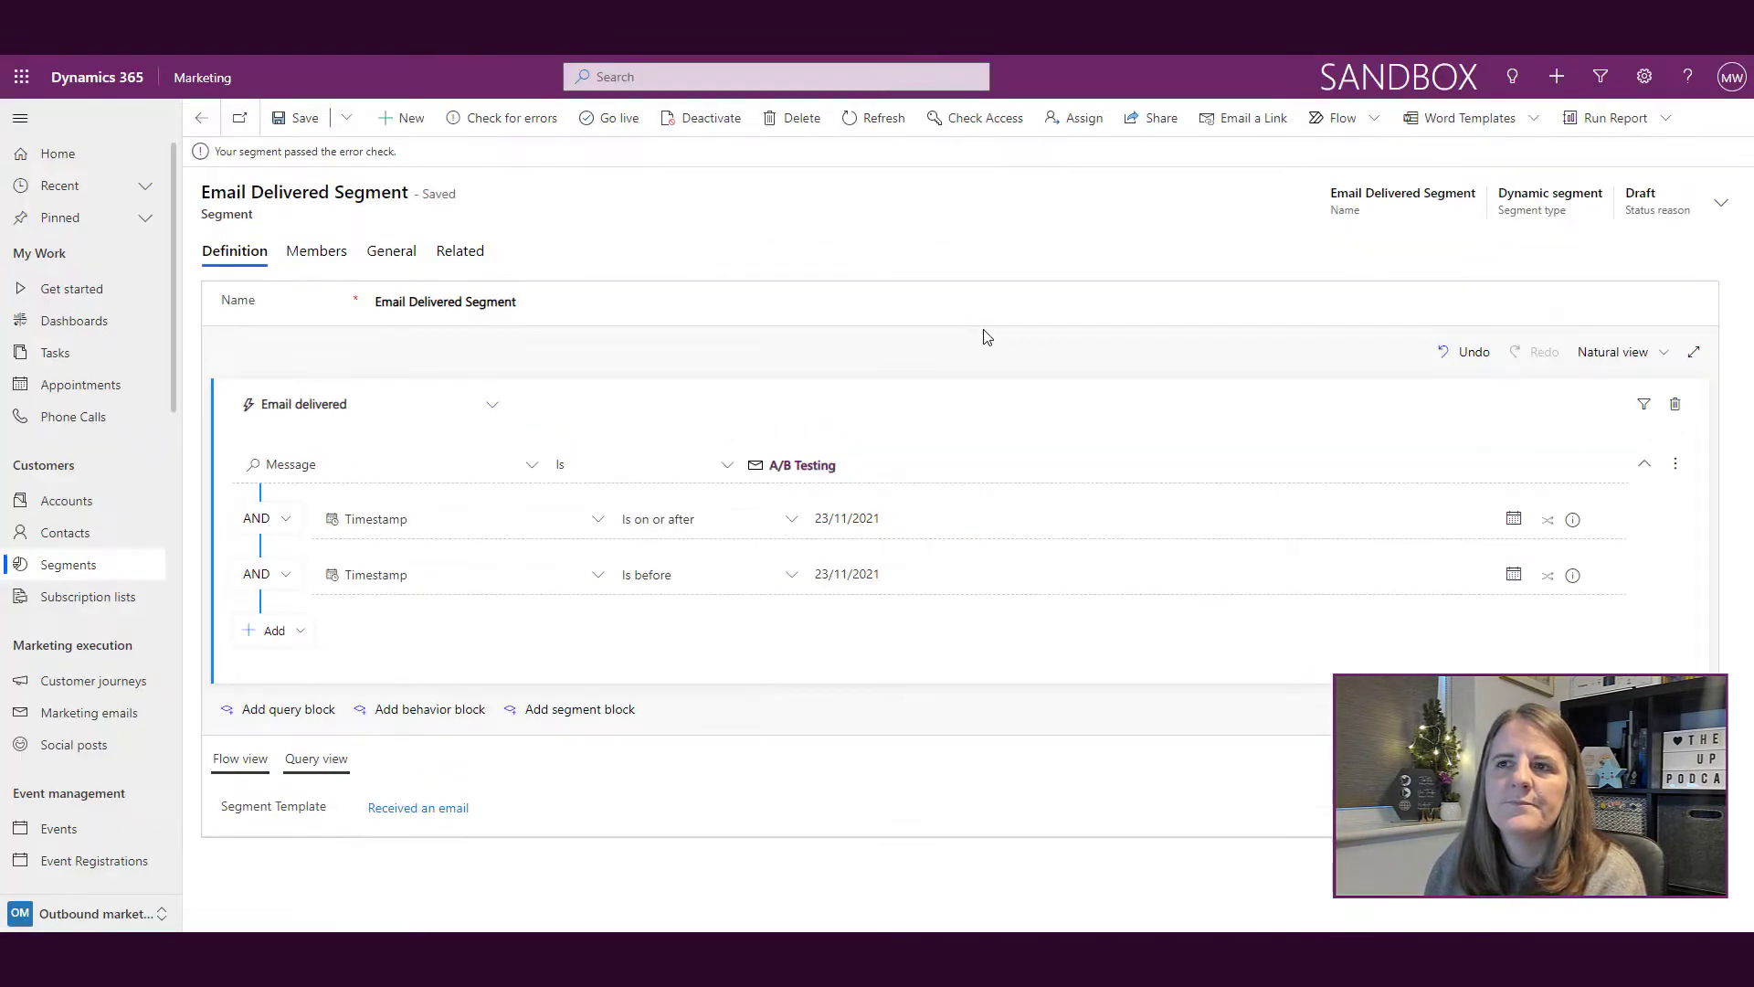
{"action": "left_click", "coordinate": [610, 119]}
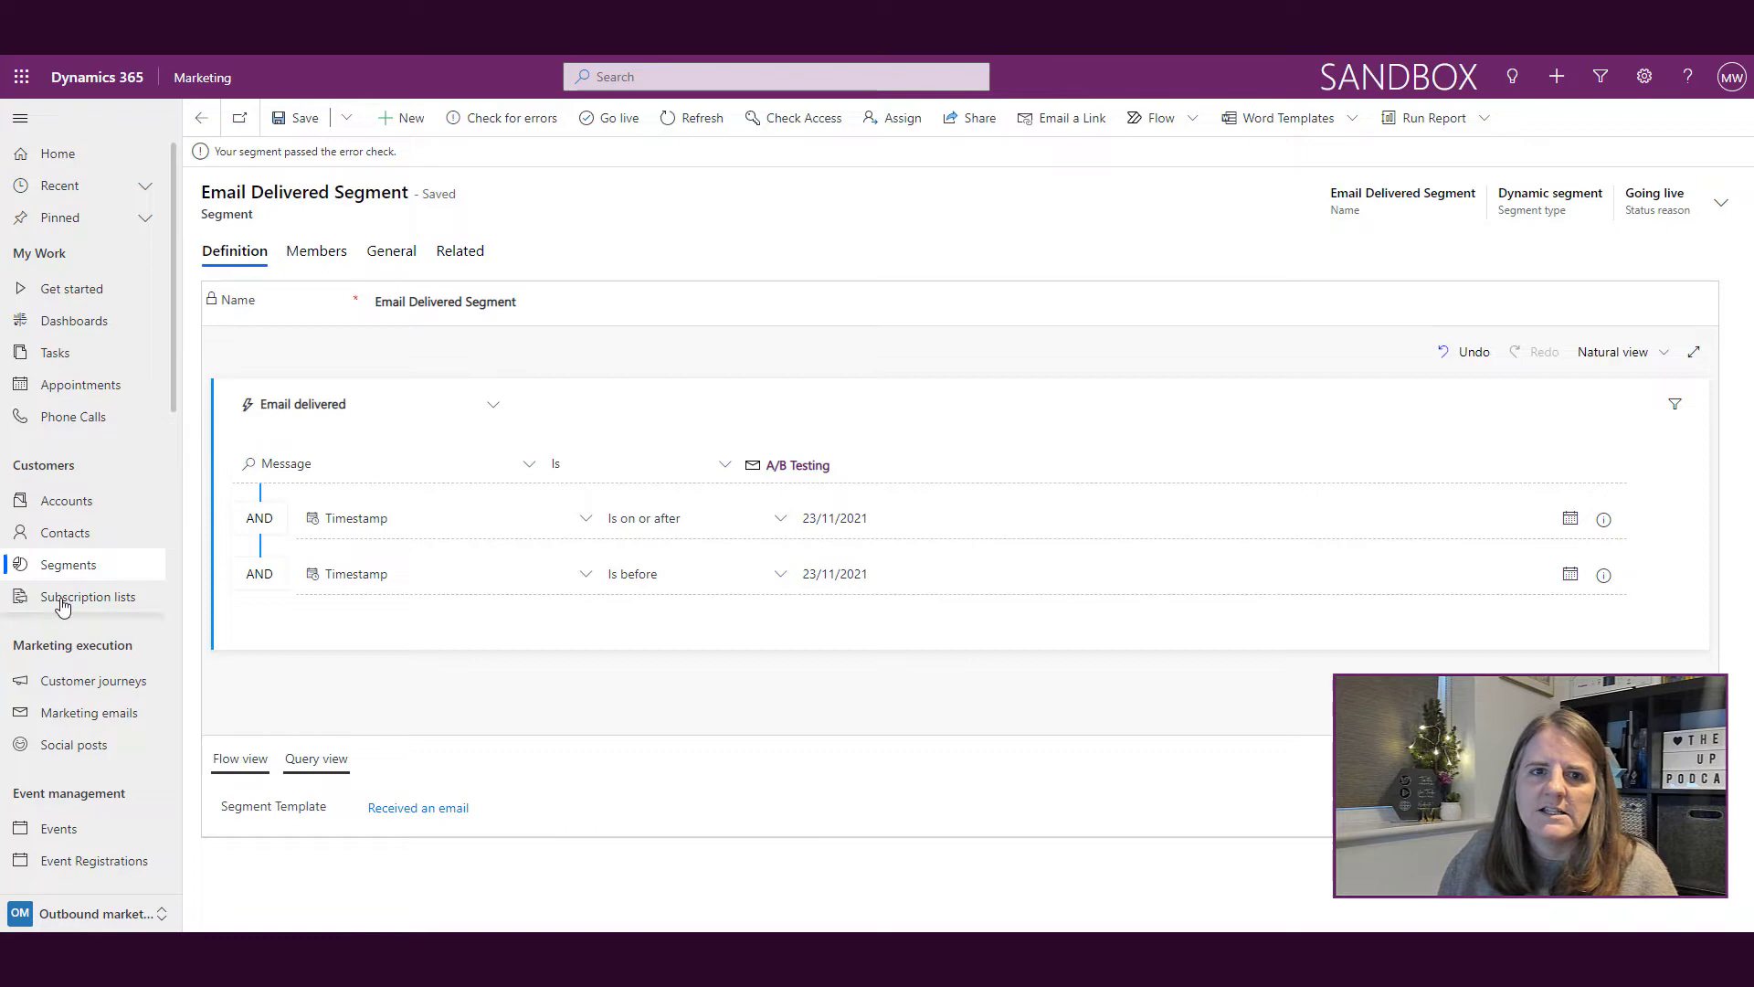
{"action": "left_click", "coordinate": [73, 568]}
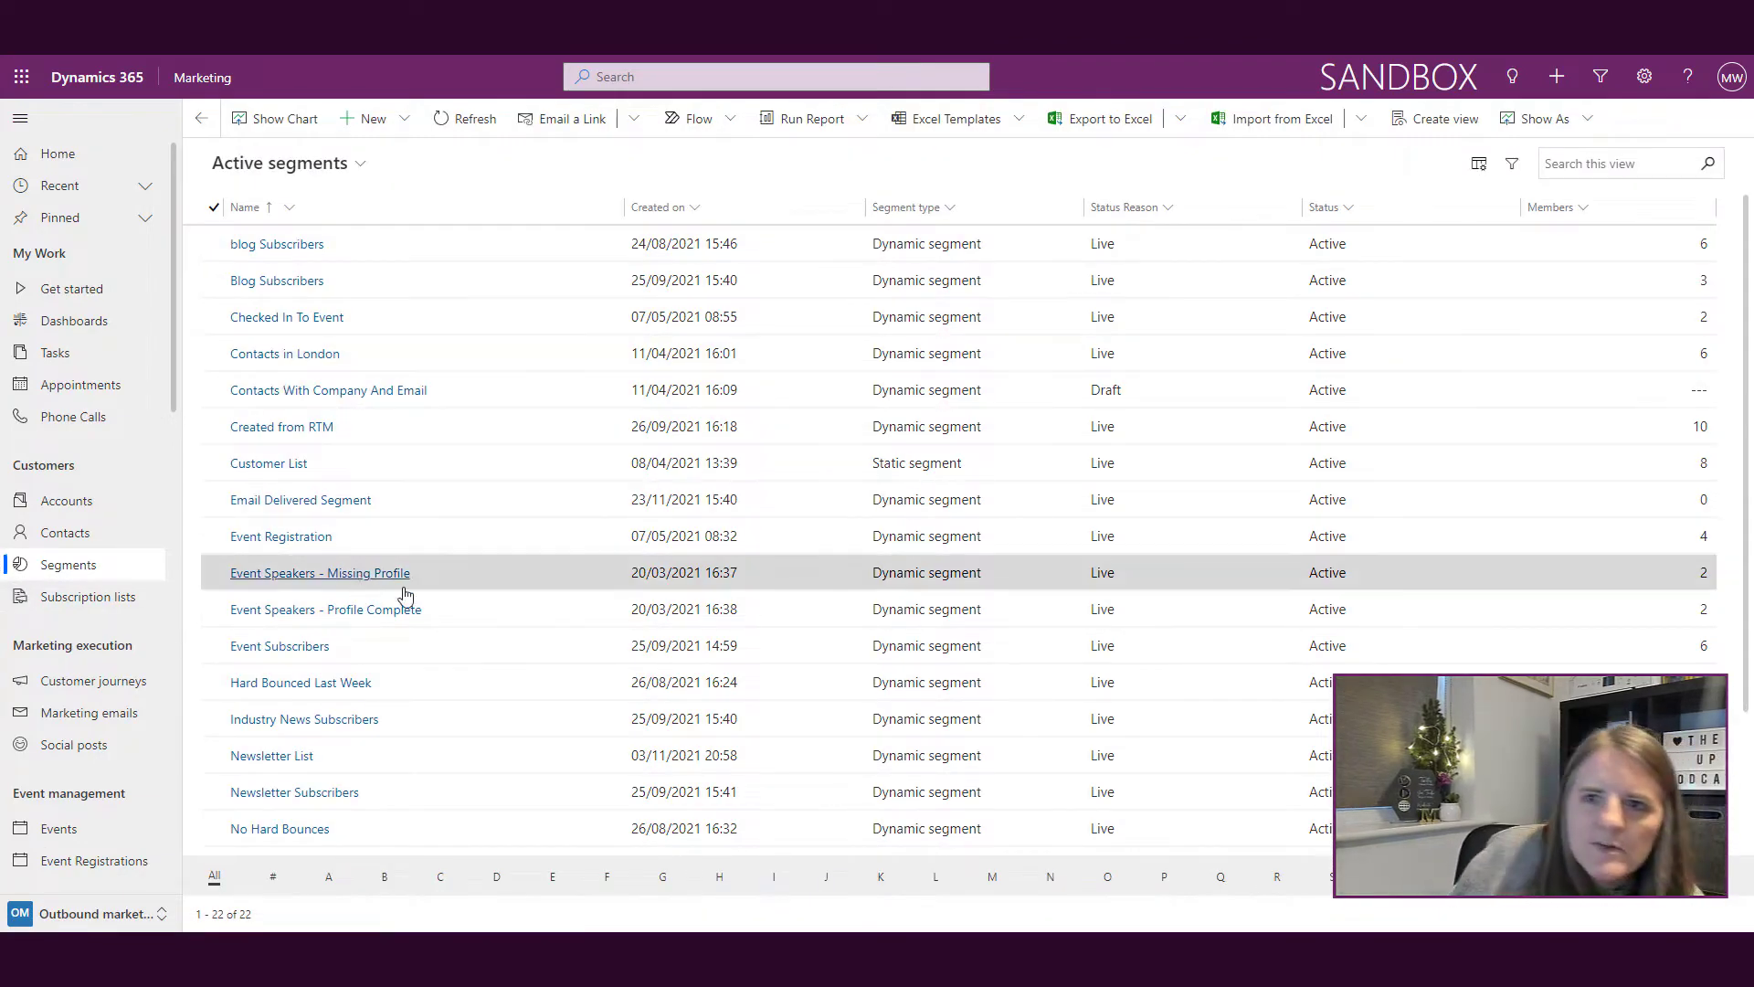
Step: Switch to the Real-time marketing area and open the Email Delivered Segment record from its Segments list
{"action": "scroll", "coordinate": [637, 503], "scroll_direction": "down", "scroll_amount": 1}
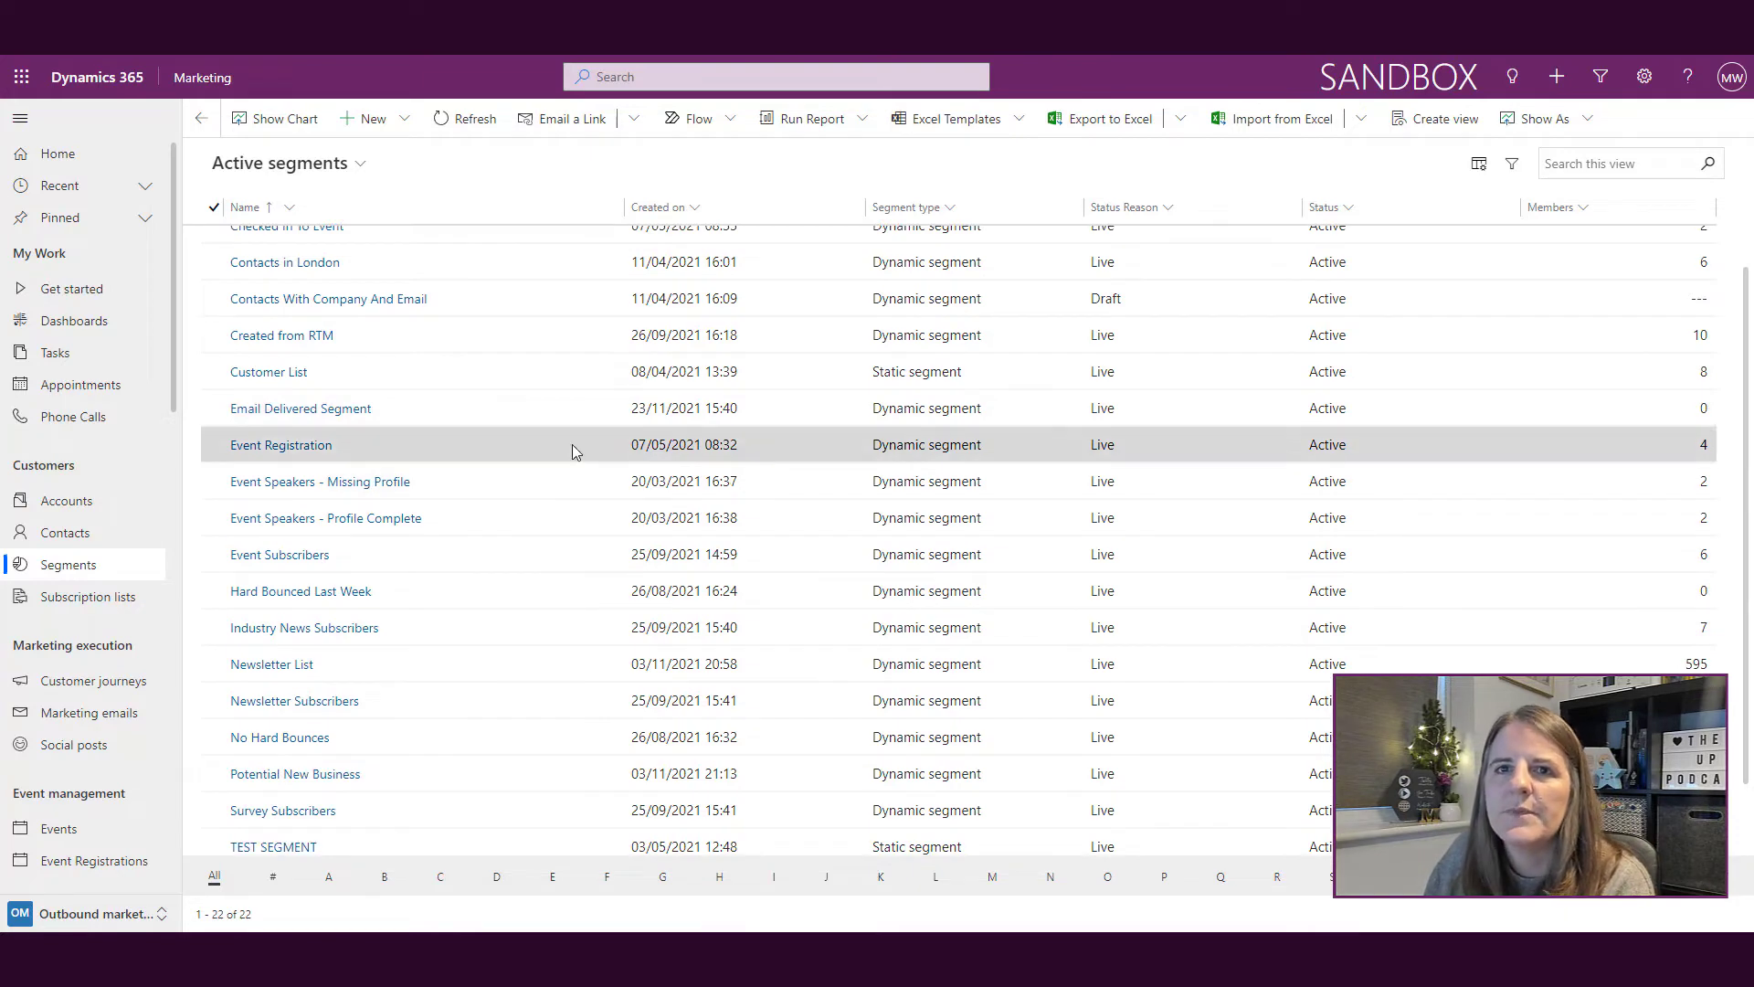
{"action": "left_click", "coordinate": [64, 914]}
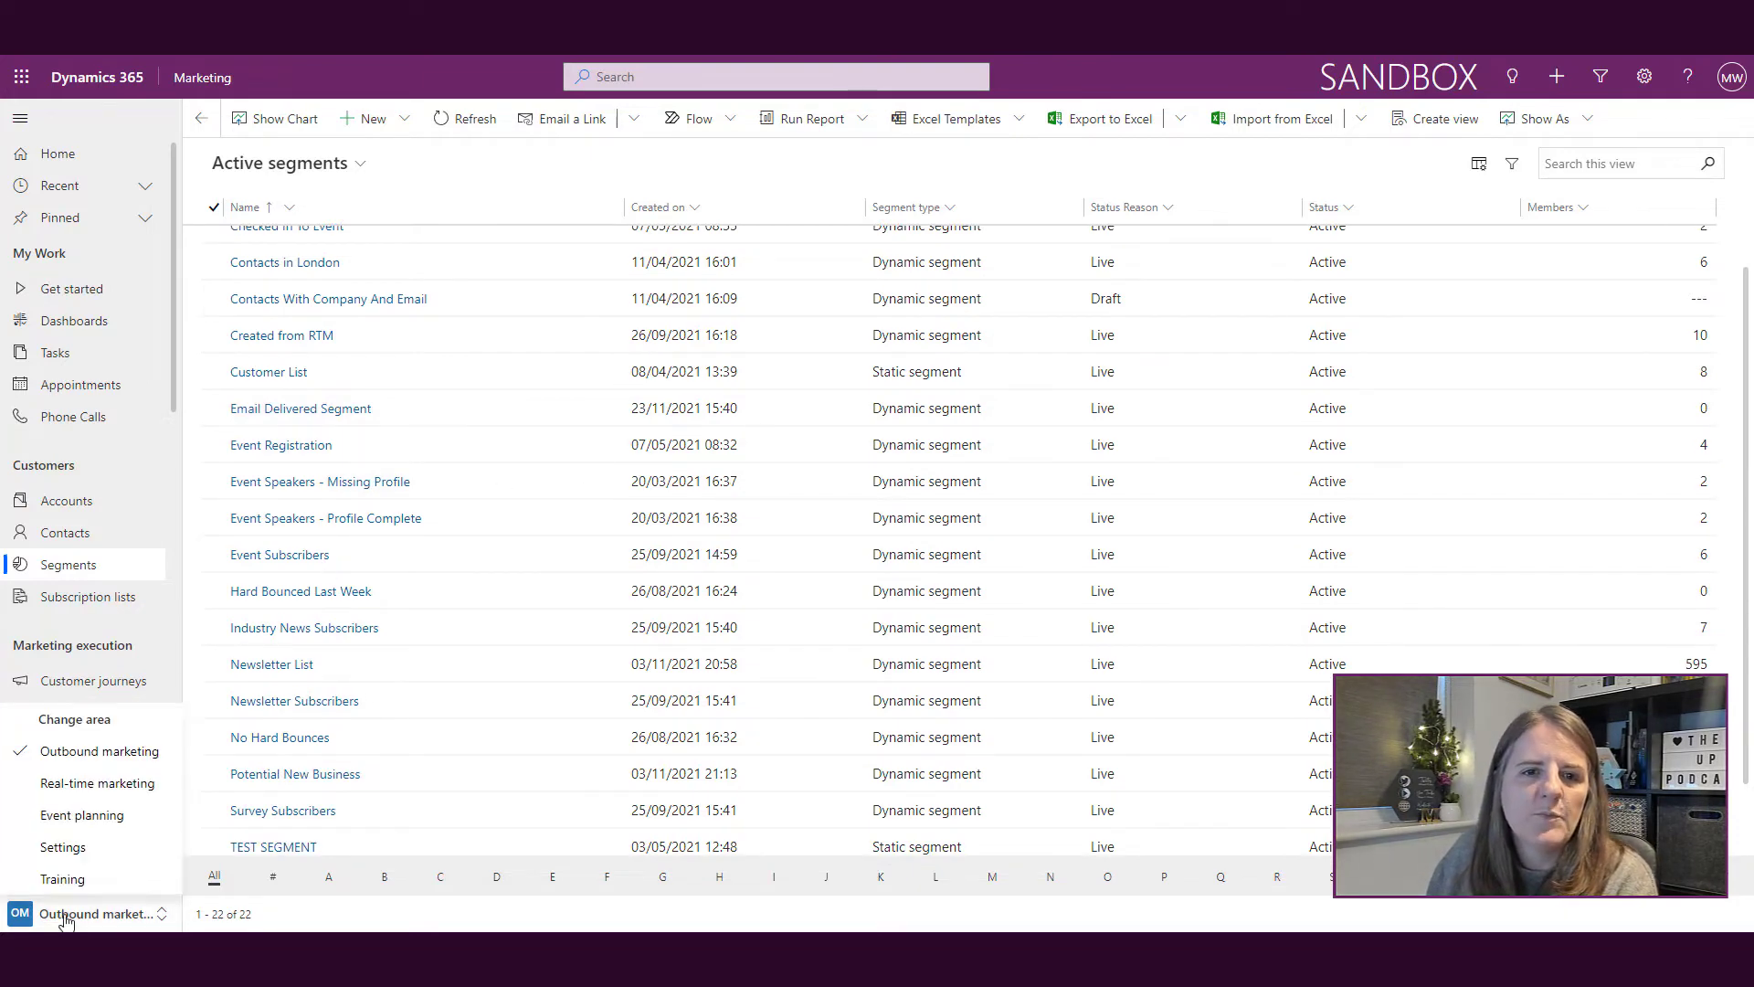
{"action": "left_click", "coordinate": [88, 781]}
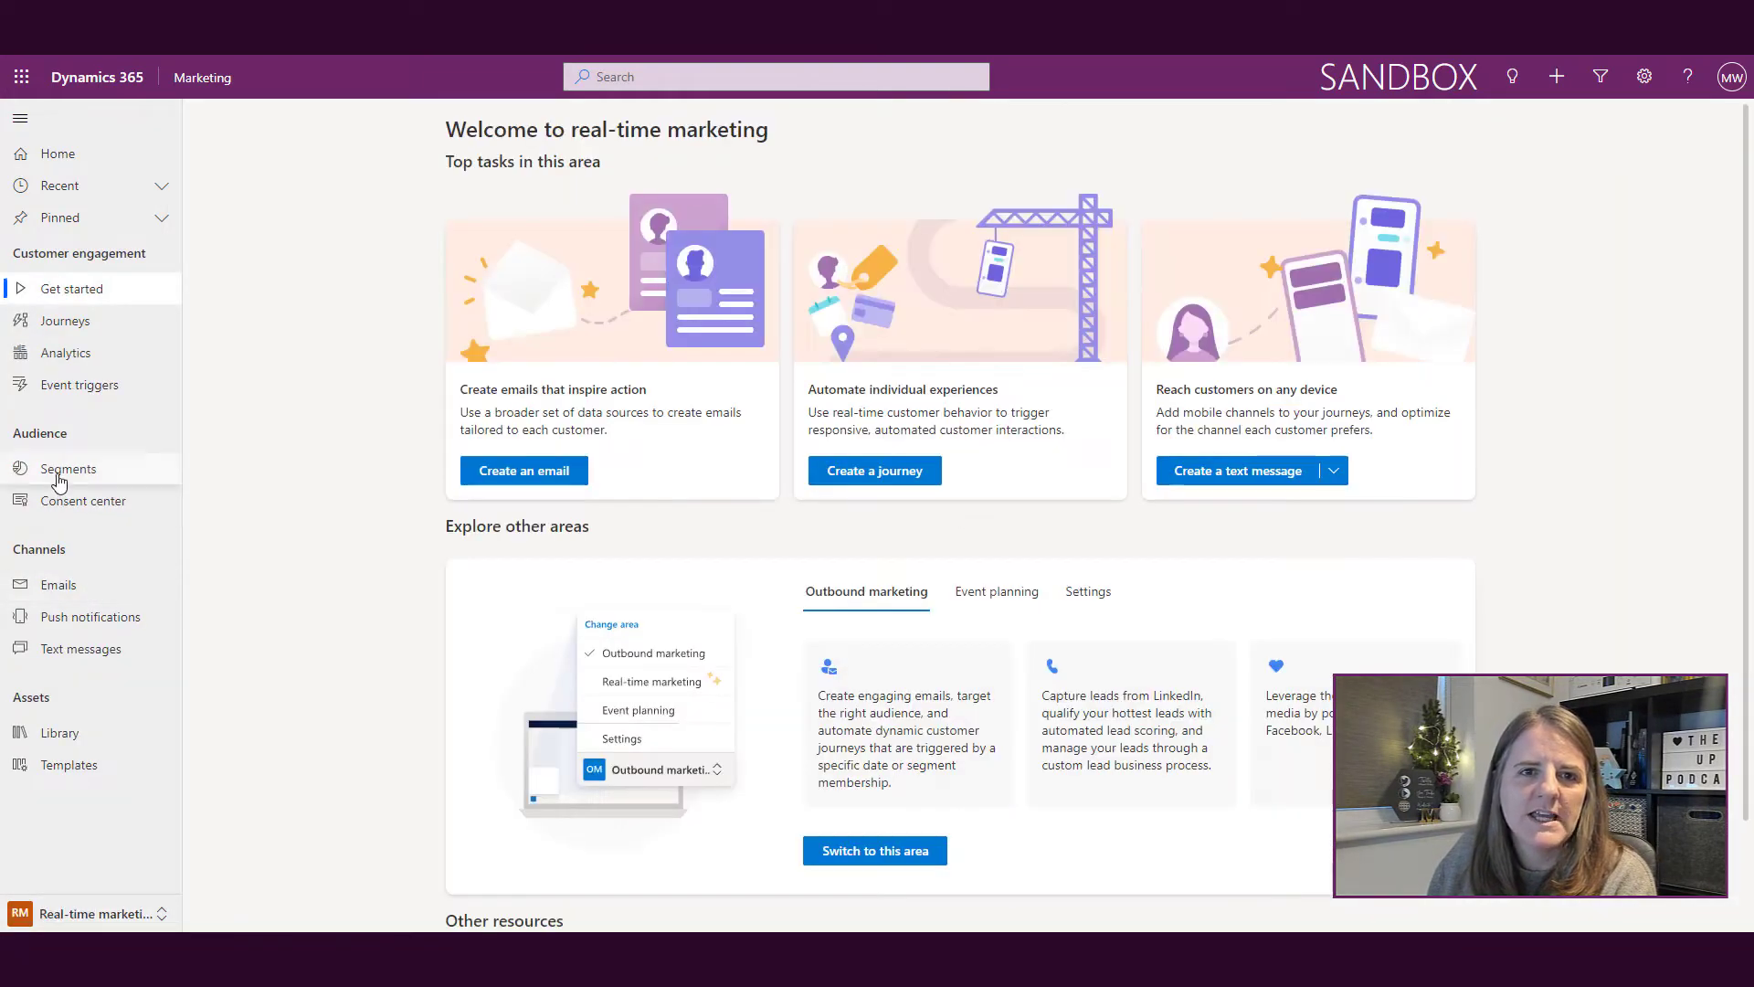
{"action": "left_click", "coordinate": [68, 469]}
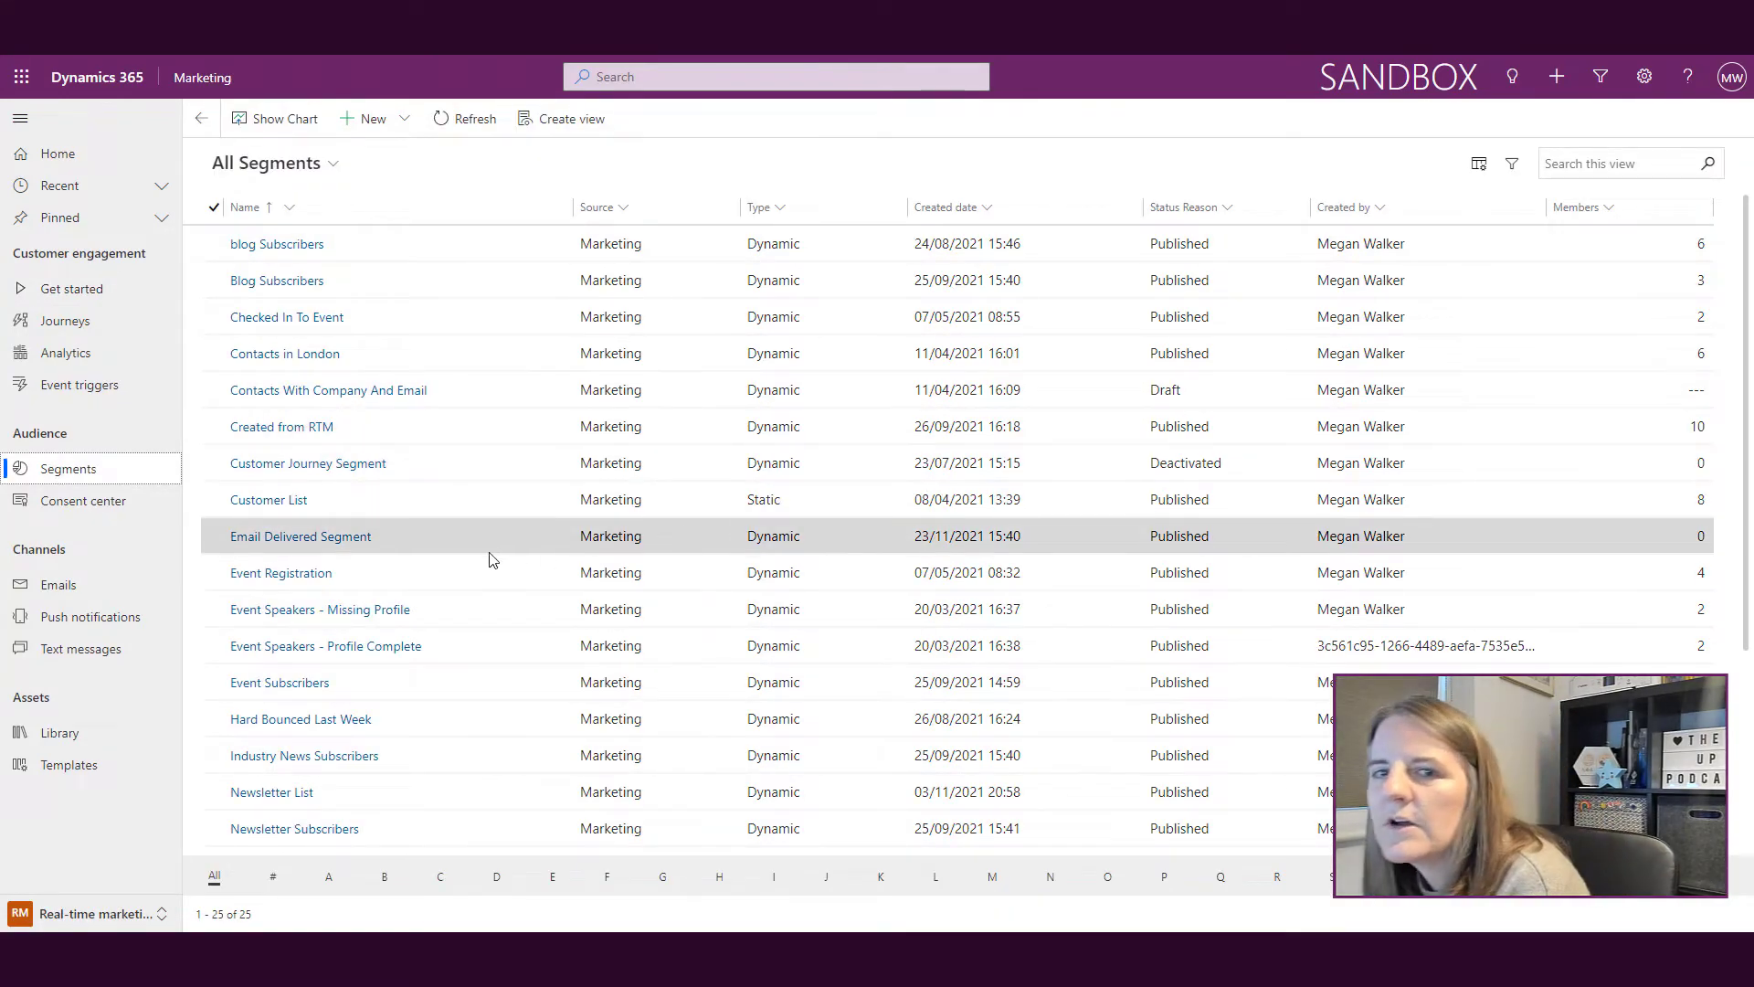
{"action": "double_click", "coordinate": [446, 539]}
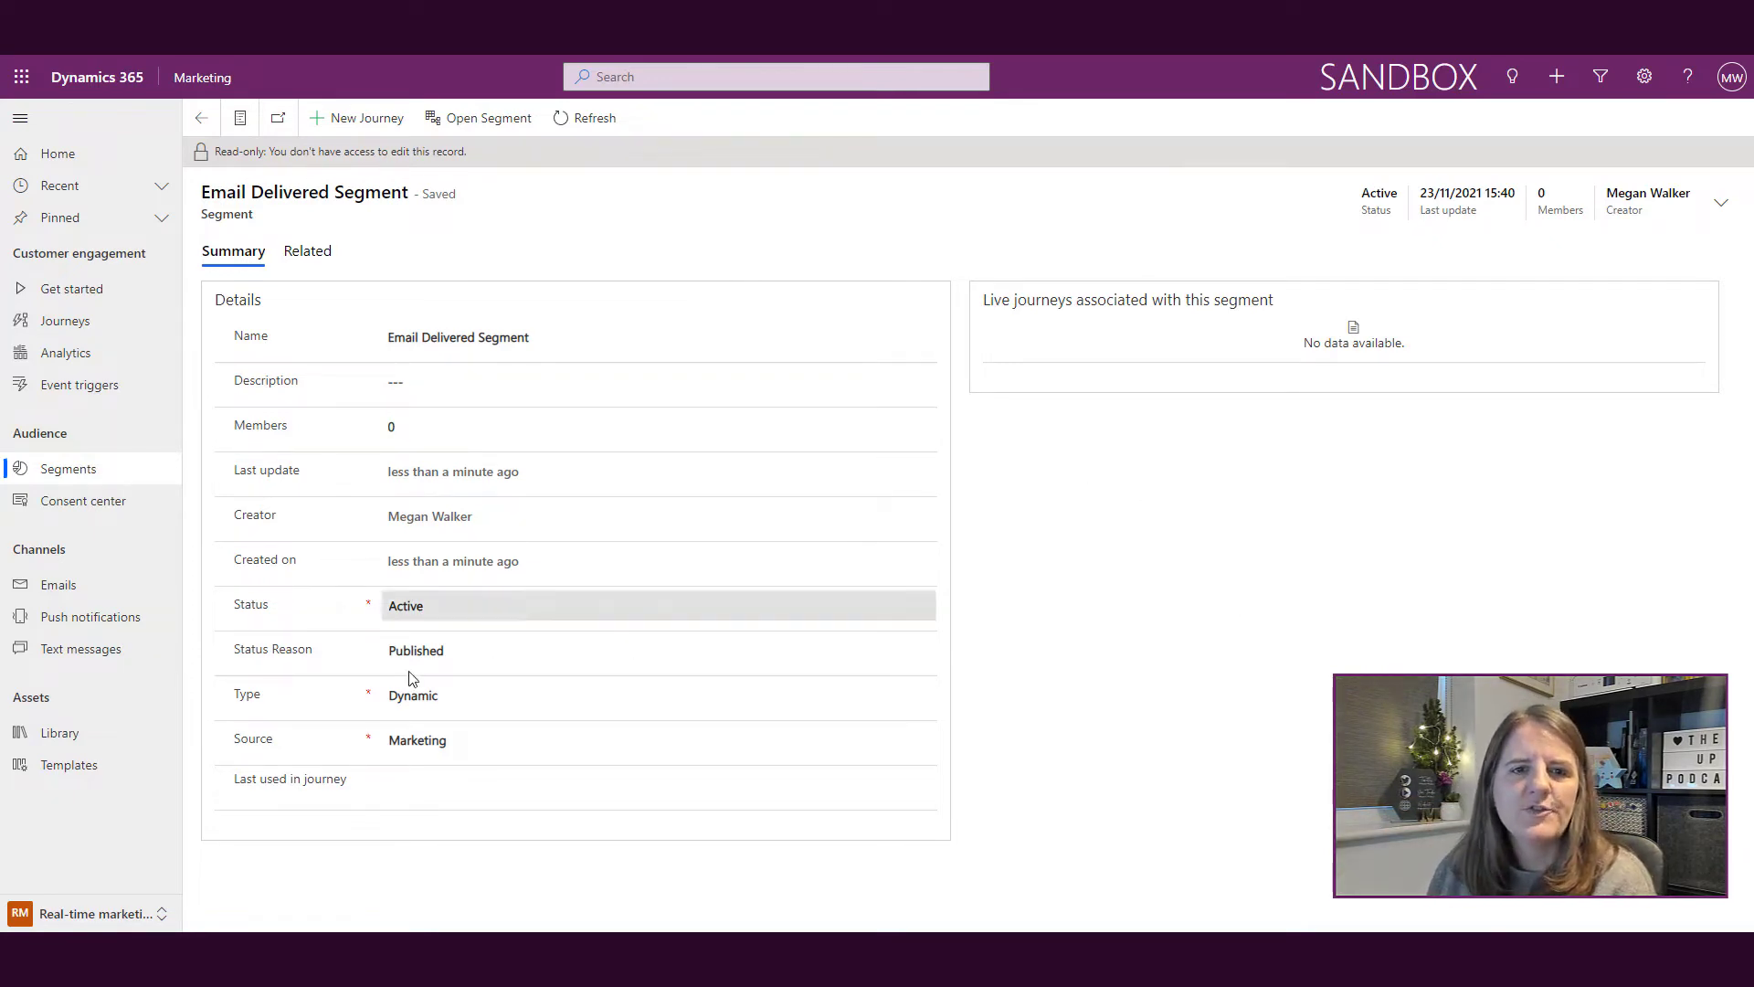
{"action": "left_click", "coordinate": [106, 918]}
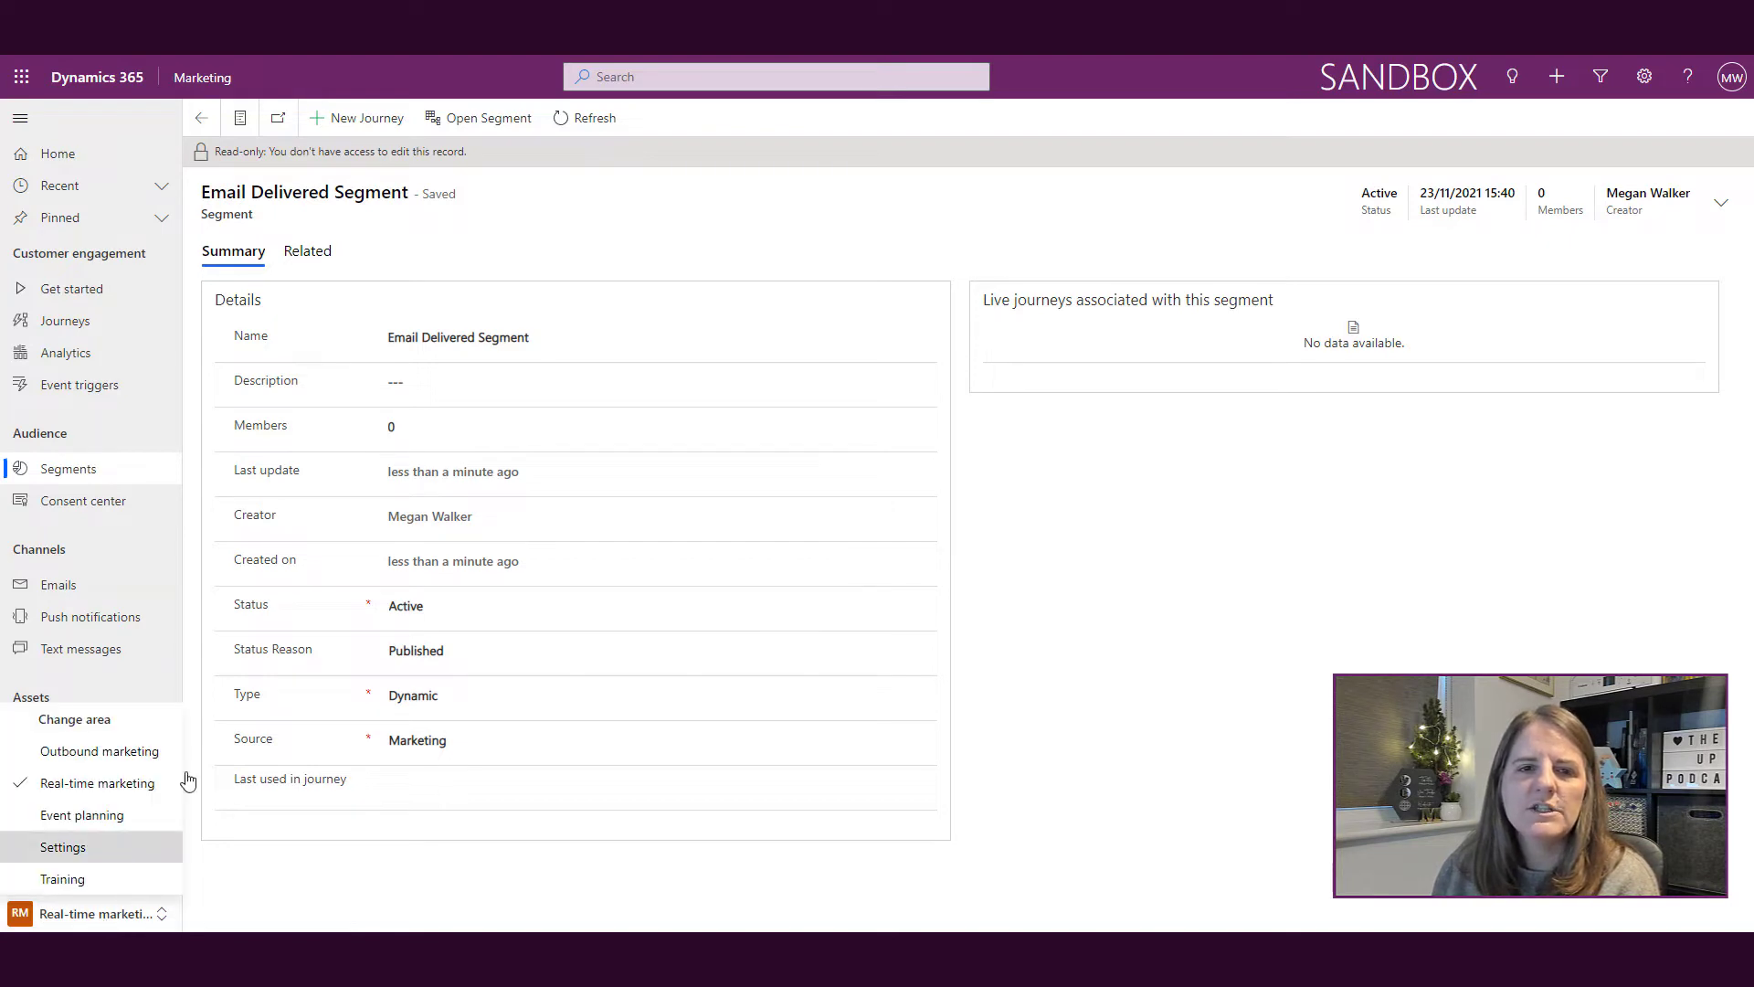
Step: Create a segment-based journey and search 'Email' to set Email Delivered Segment as its audience
{"action": "left_click", "coordinate": [64, 321]}
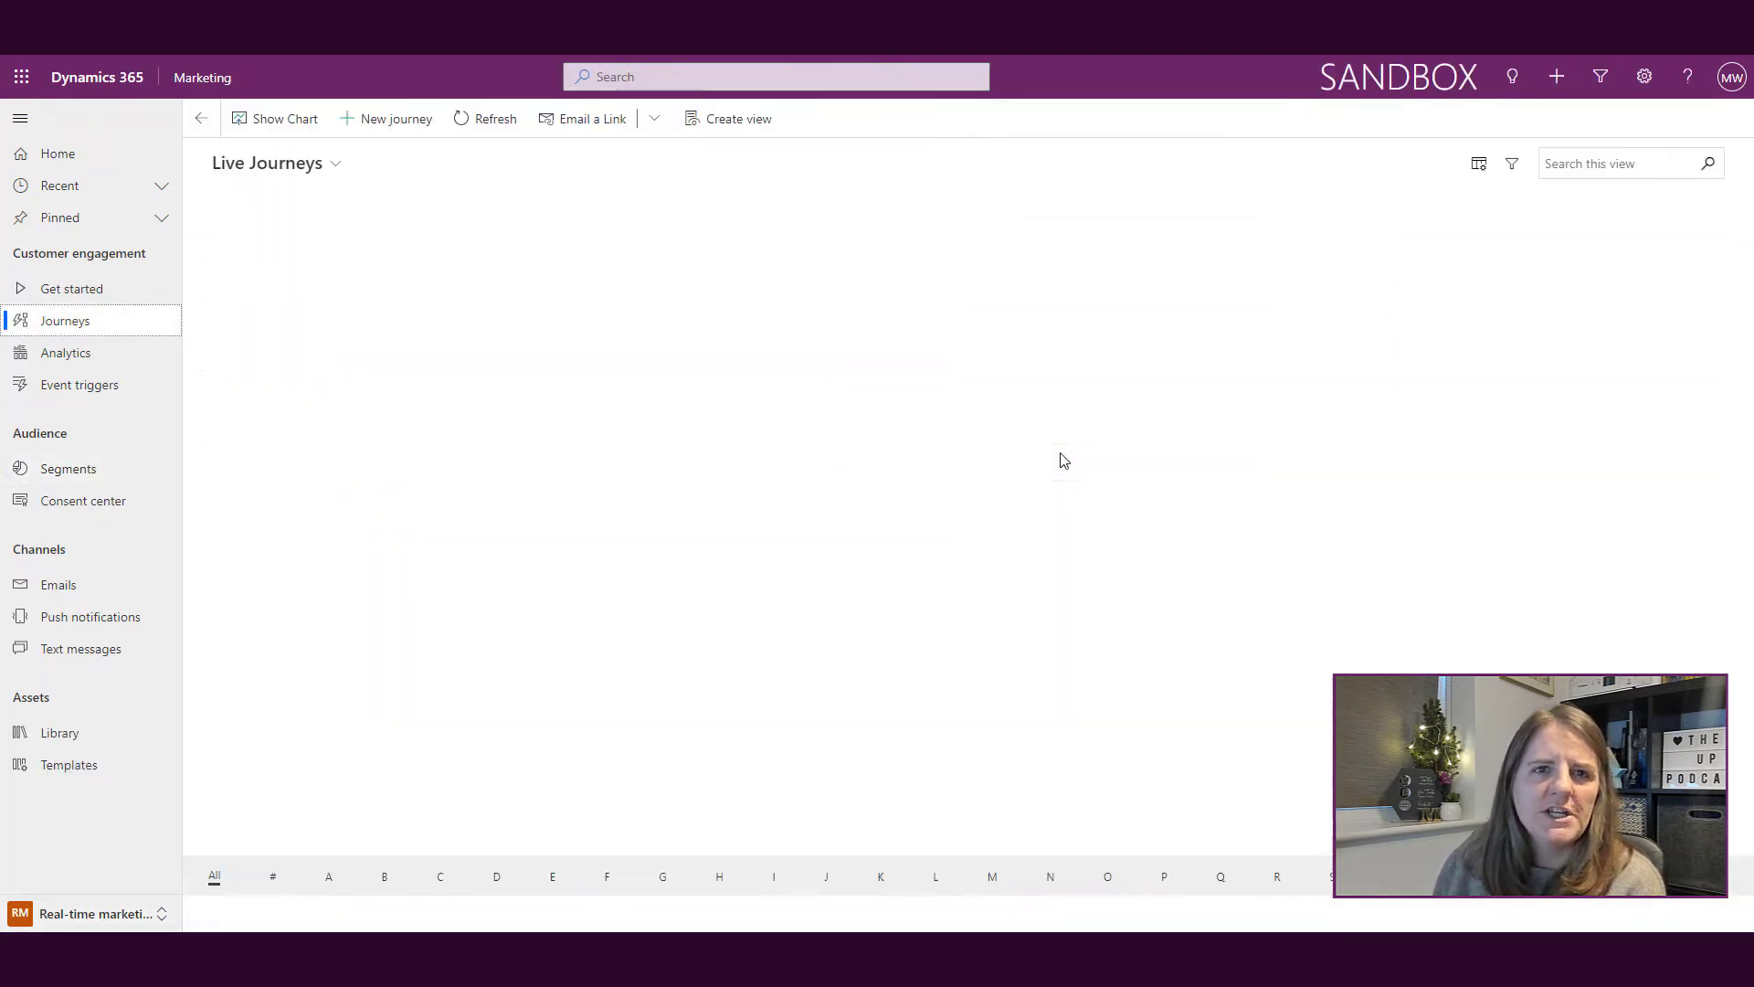
{"action": "left_click", "coordinate": [365, 125]}
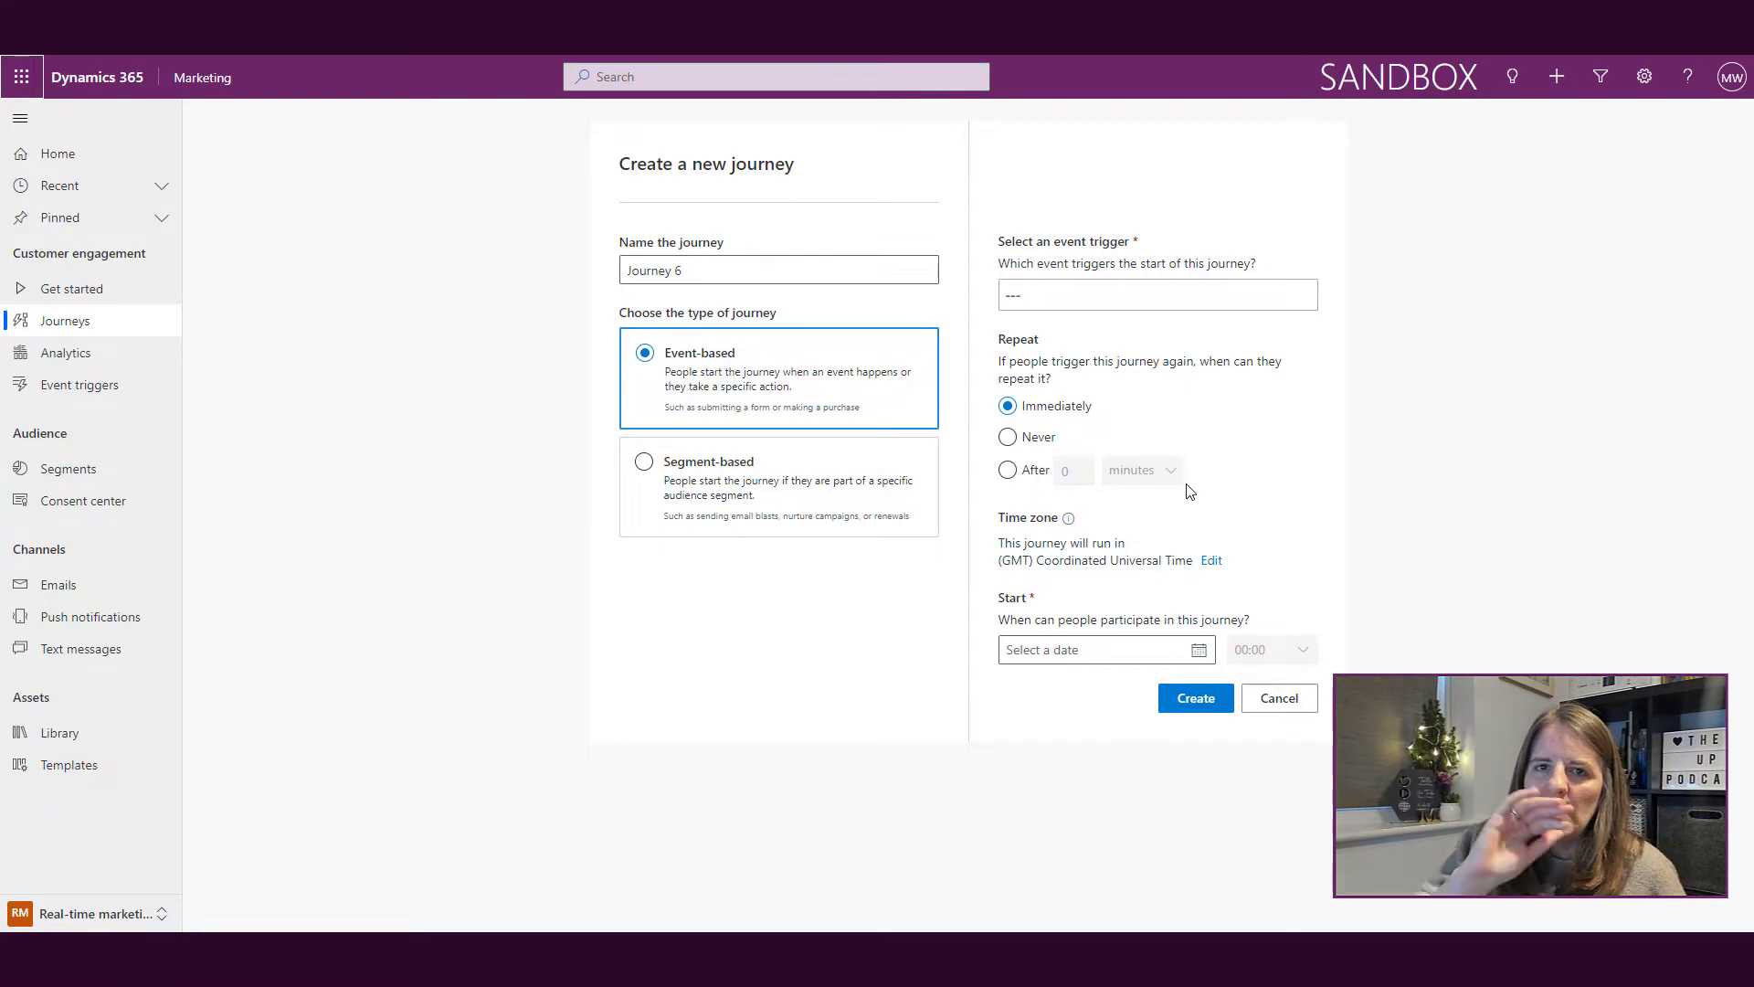
{"action": "left_click", "coordinate": [647, 475]}
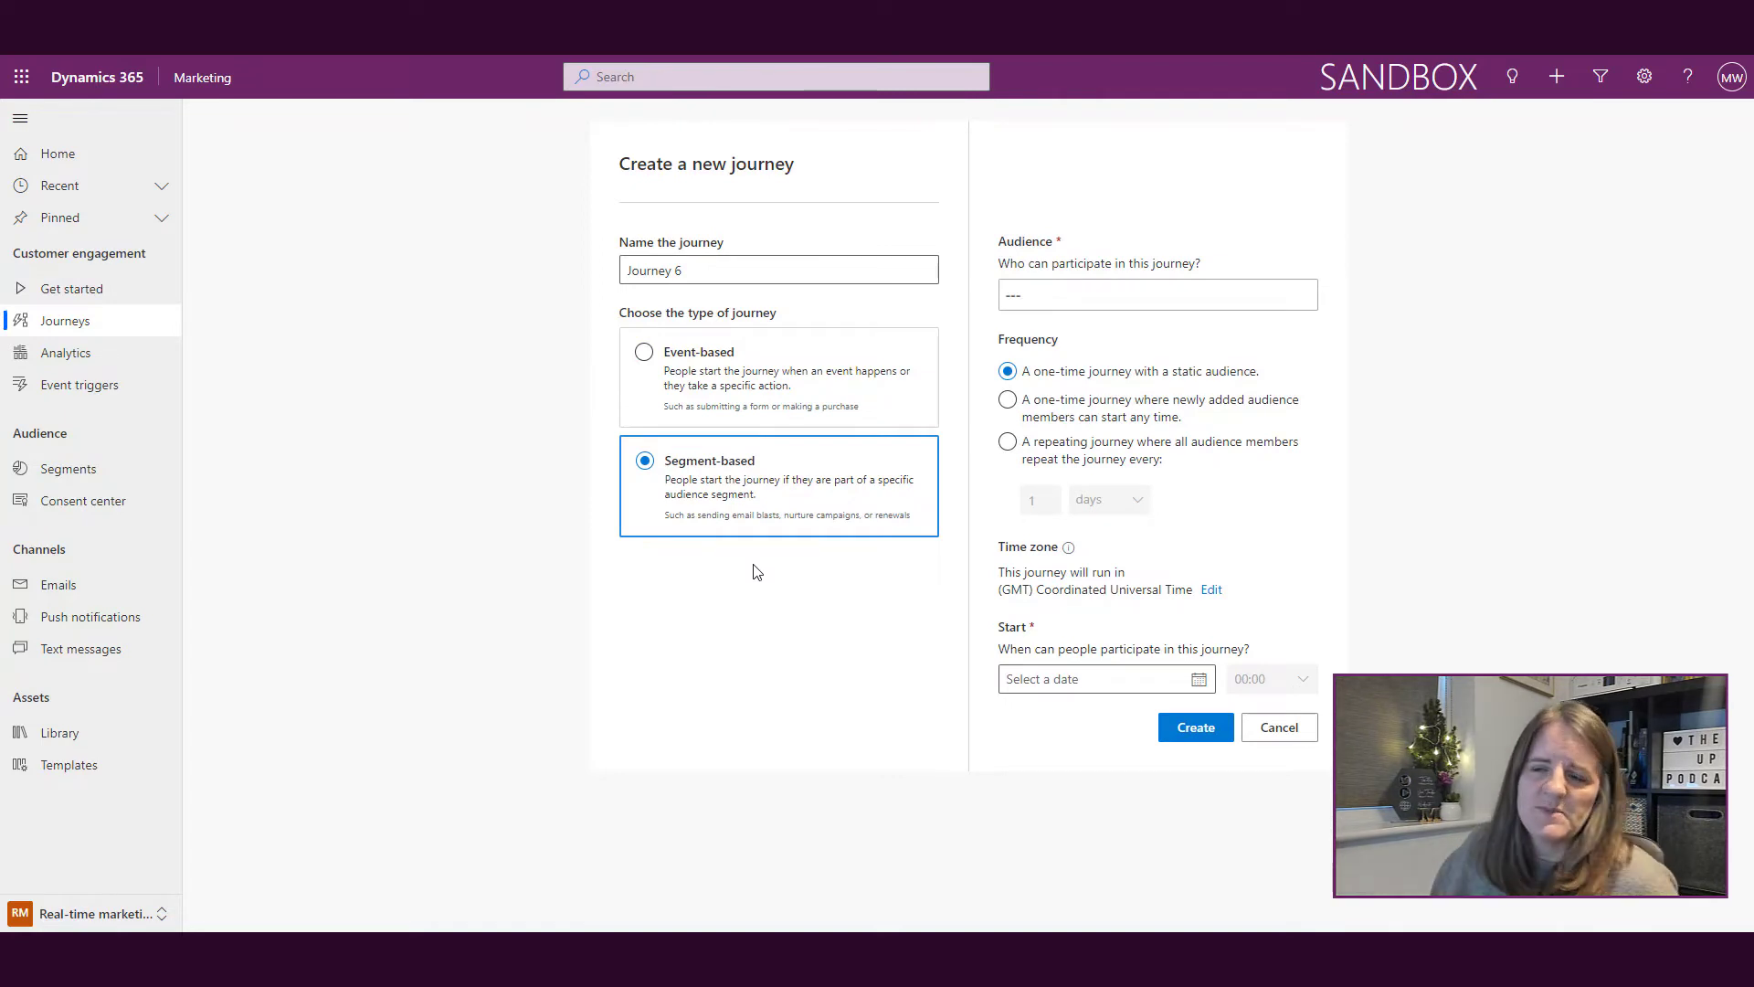
{"action": "left_click", "coordinate": [1071, 294]}
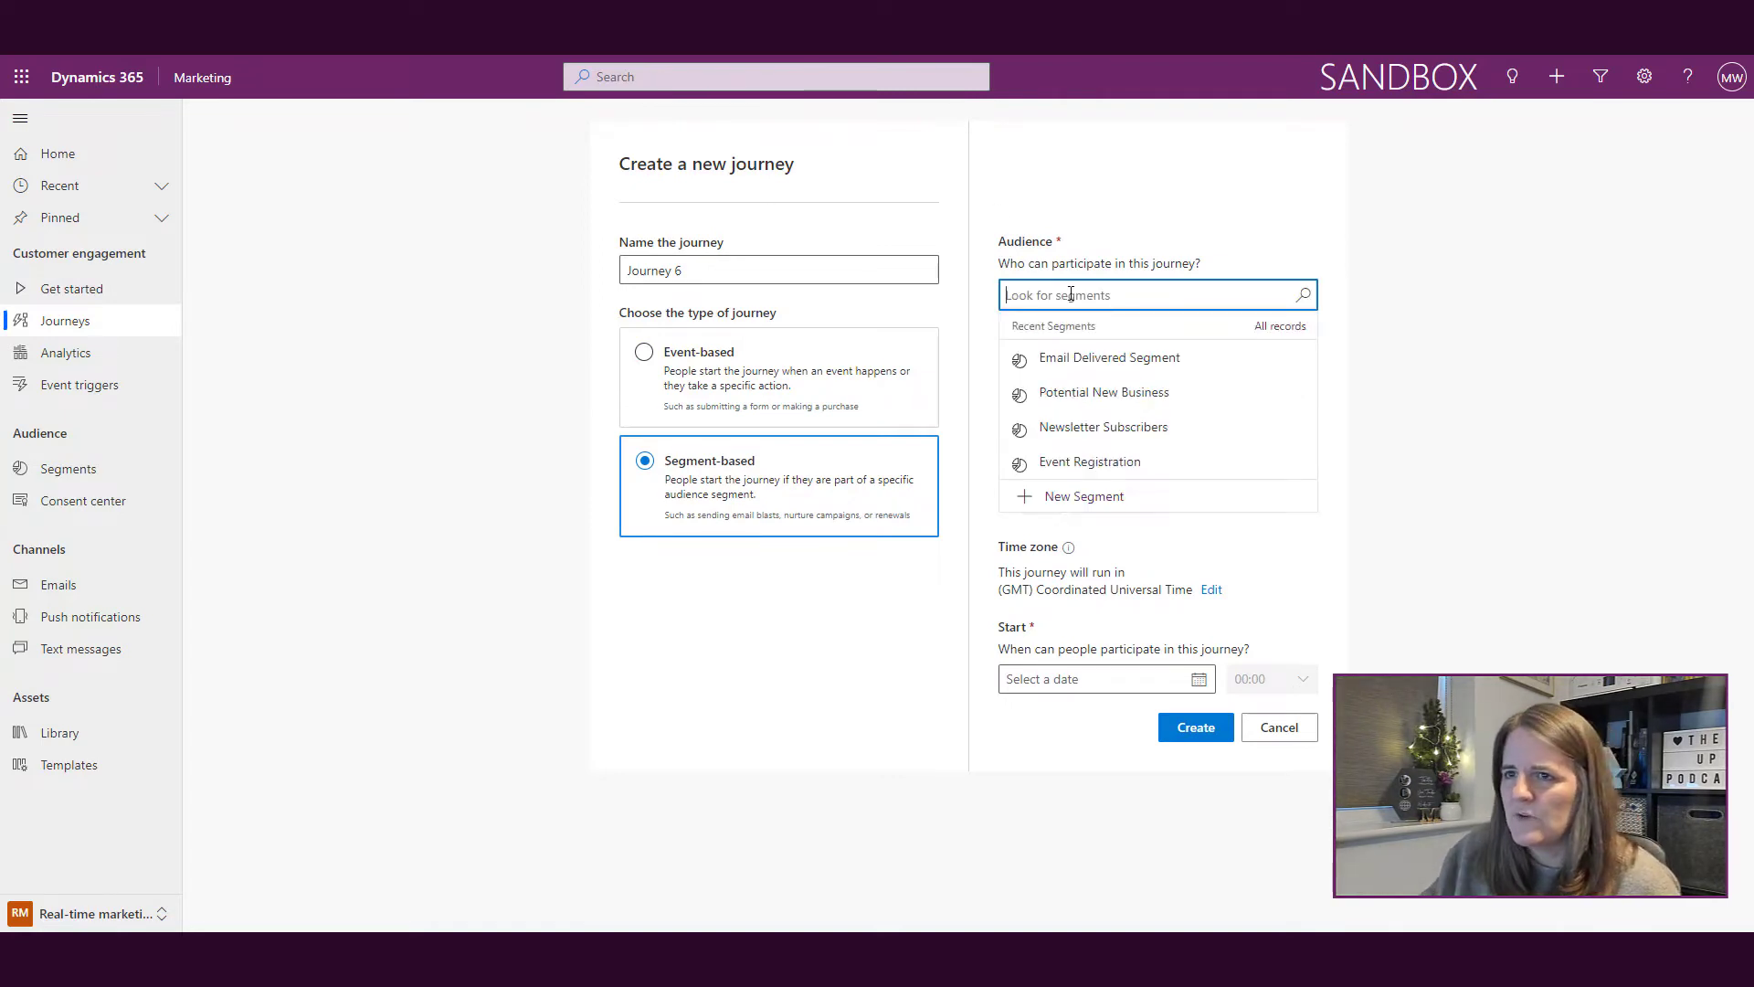
{"action": "type", "text": "Email"}
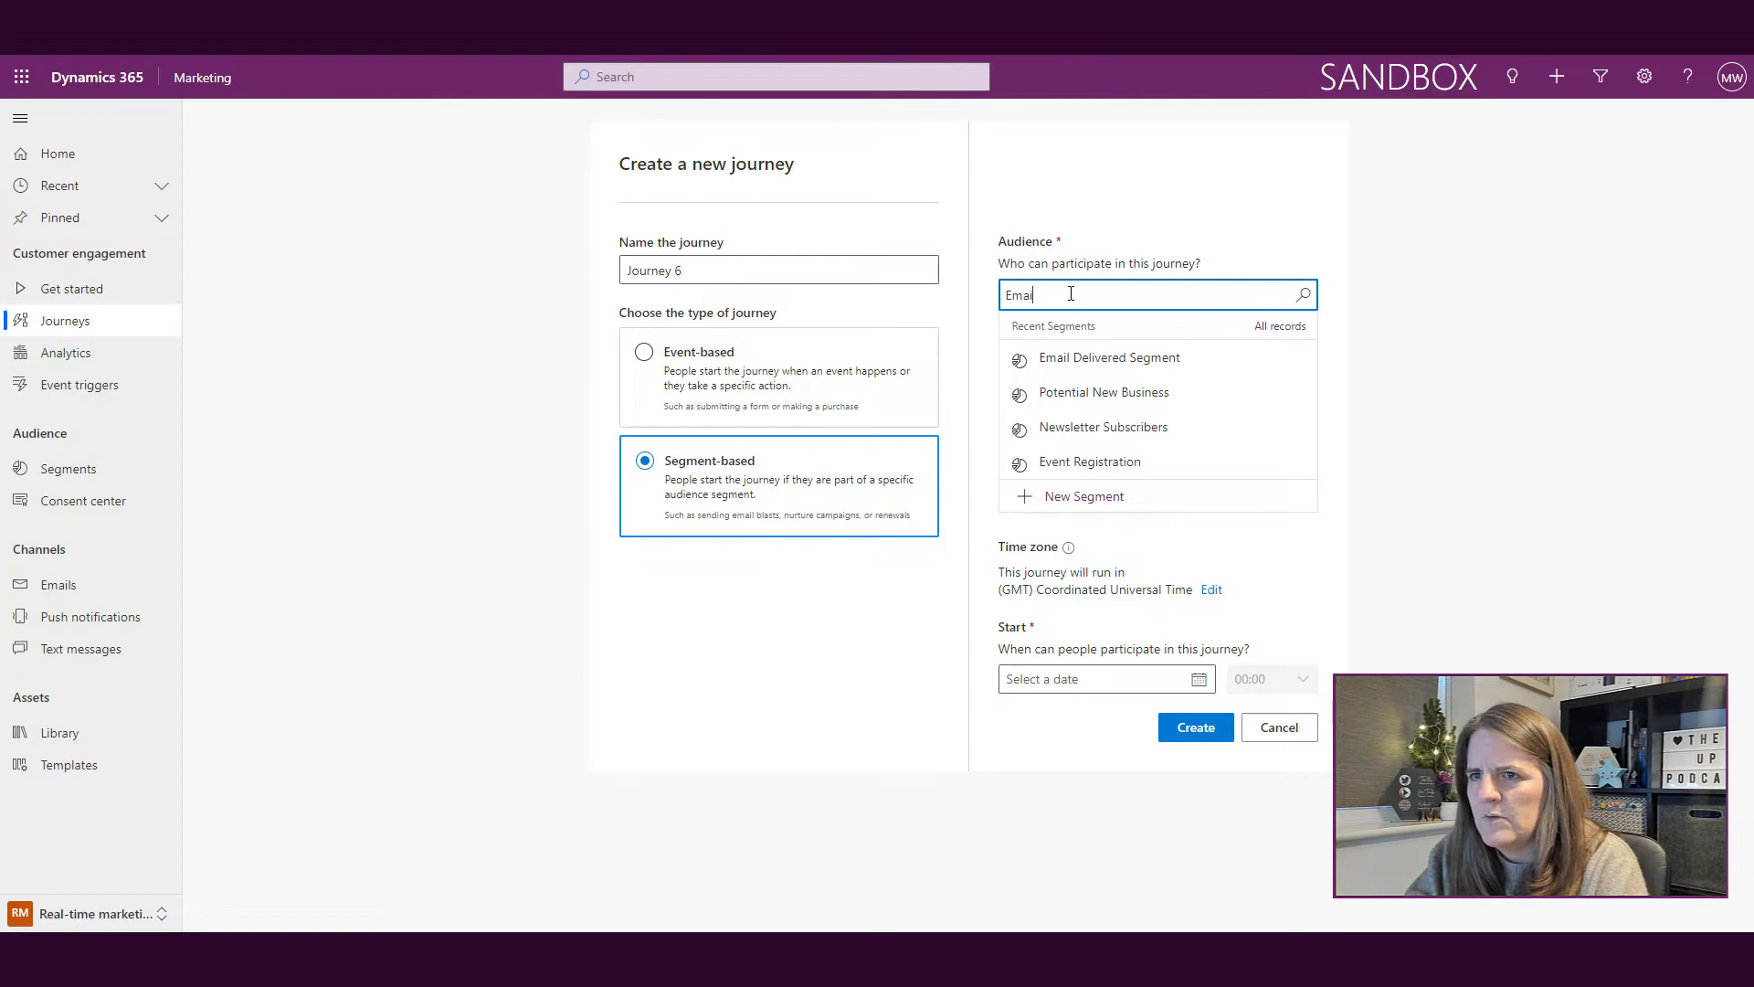
{"action": "left_click", "coordinate": [1166, 369]}
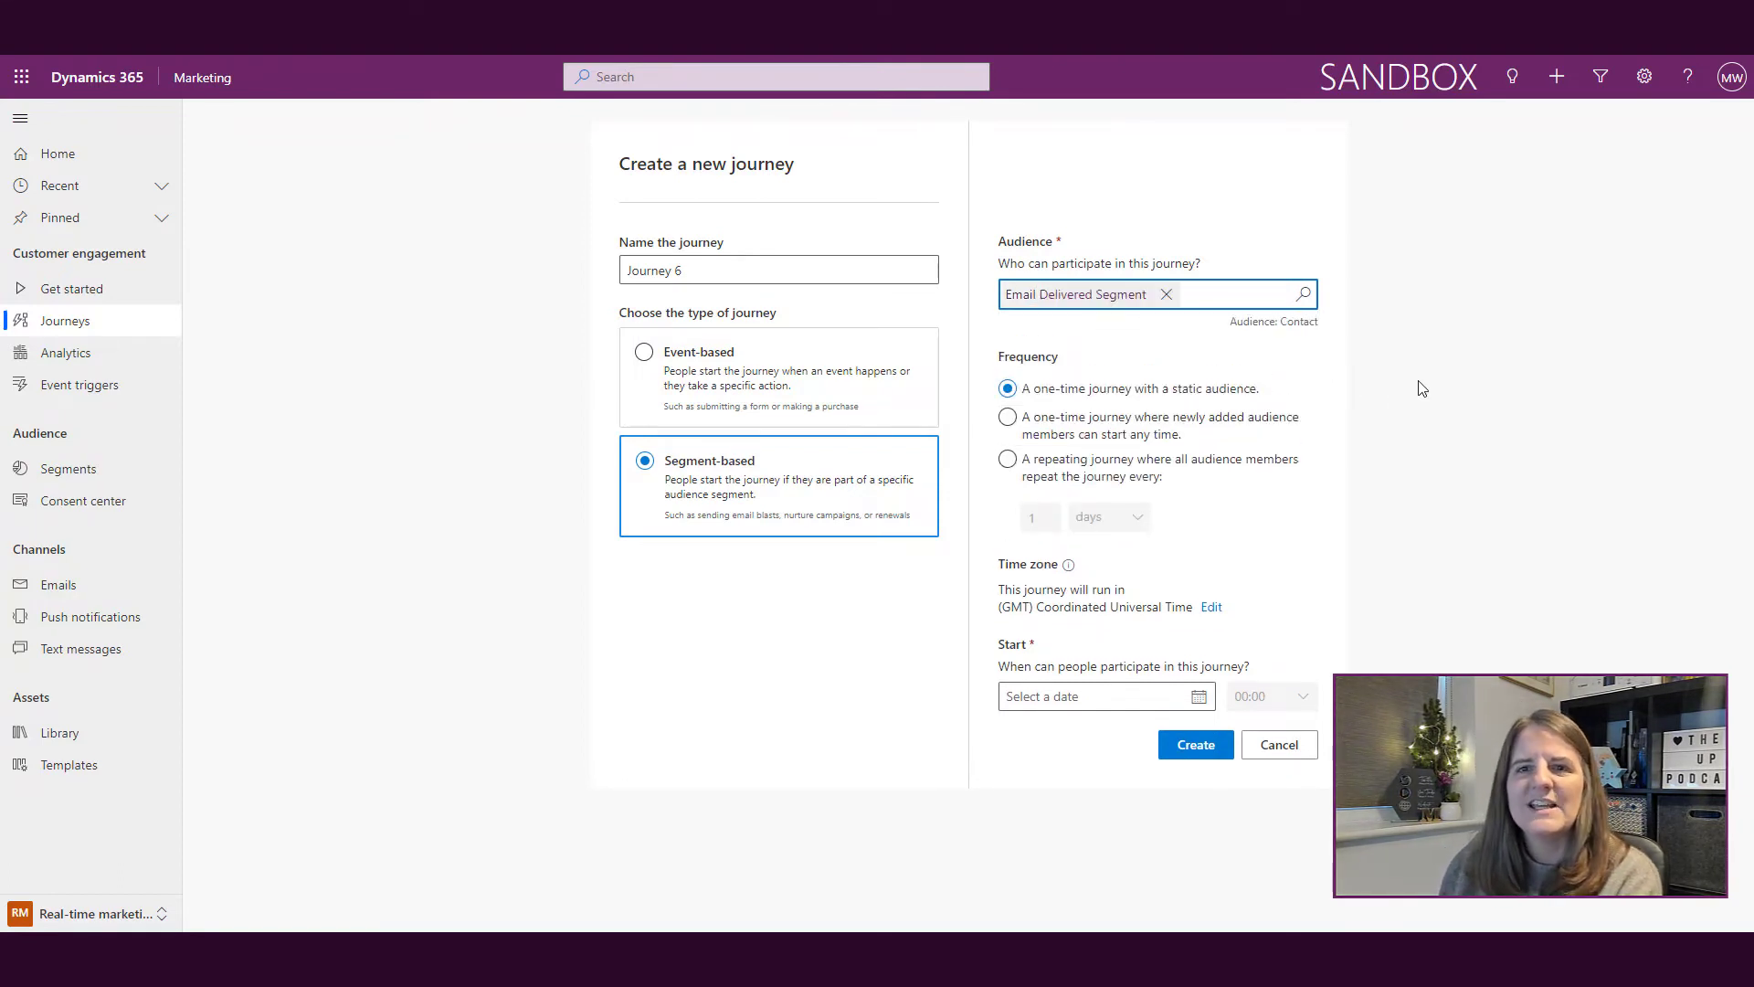